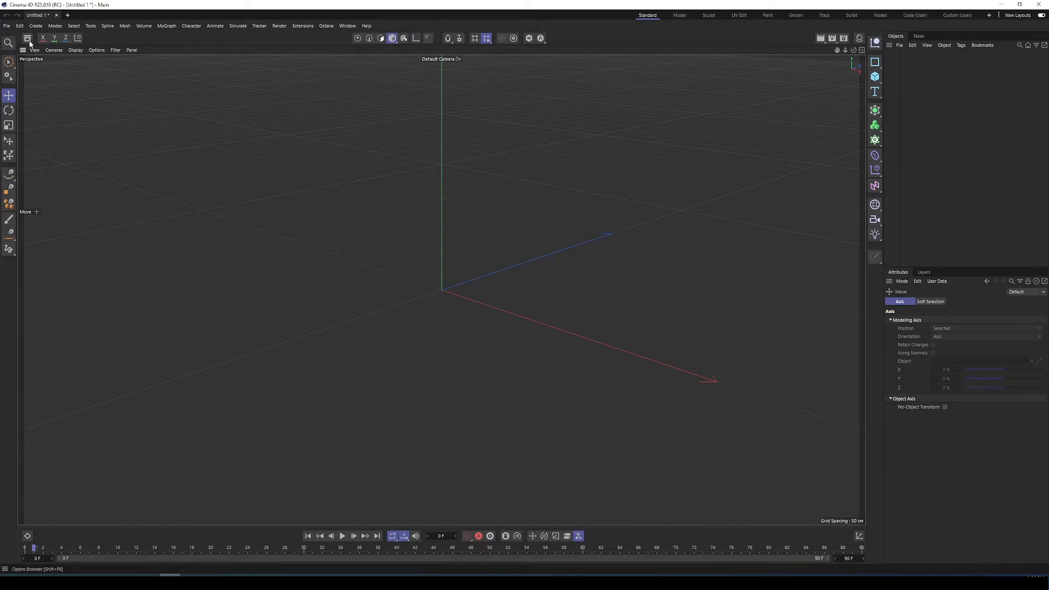
Add the first animatable bar chart from the Info Graphics object assets to the scene and bring the whole chart into view
left_click(28, 39)
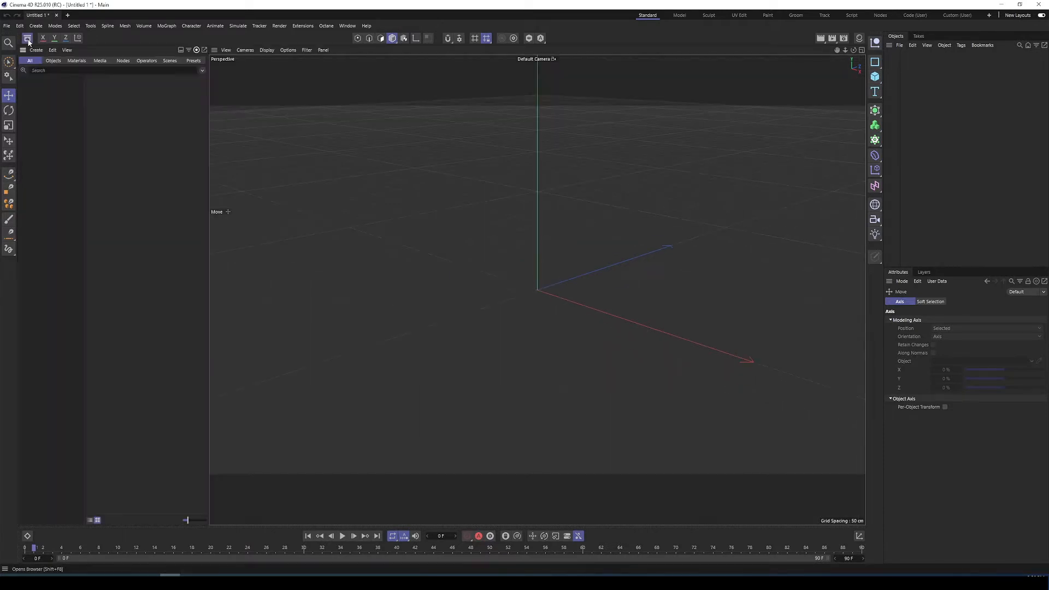
left_click(53, 61)
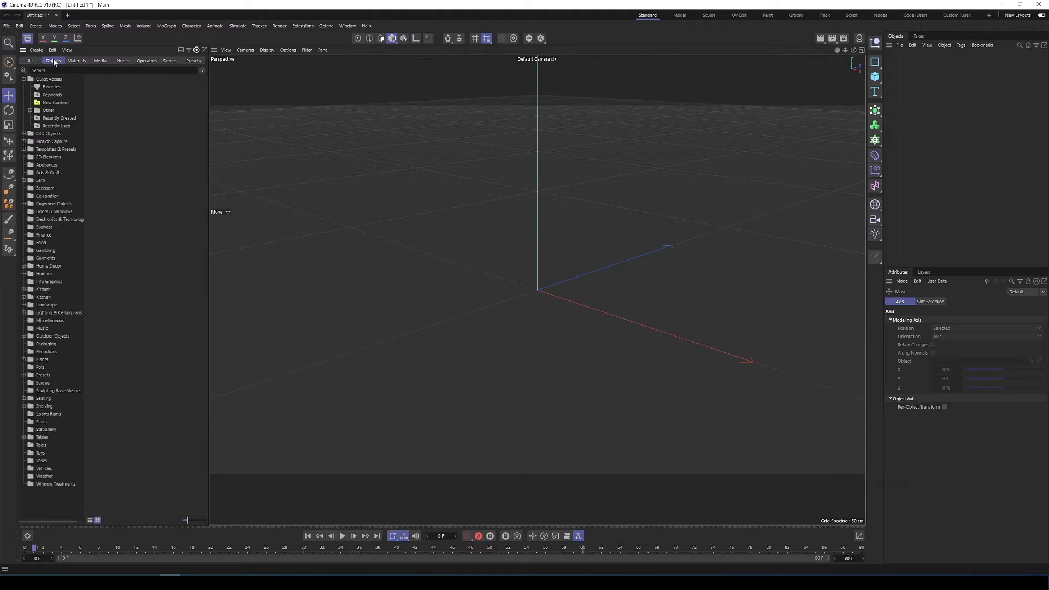
left_click(49, 282)
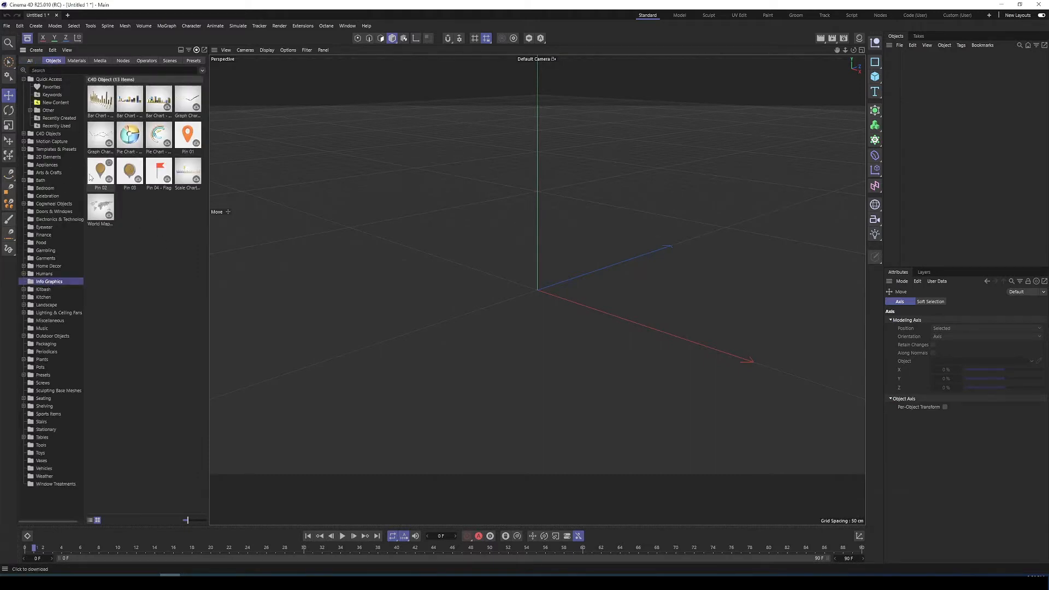
double_click(101, 101)
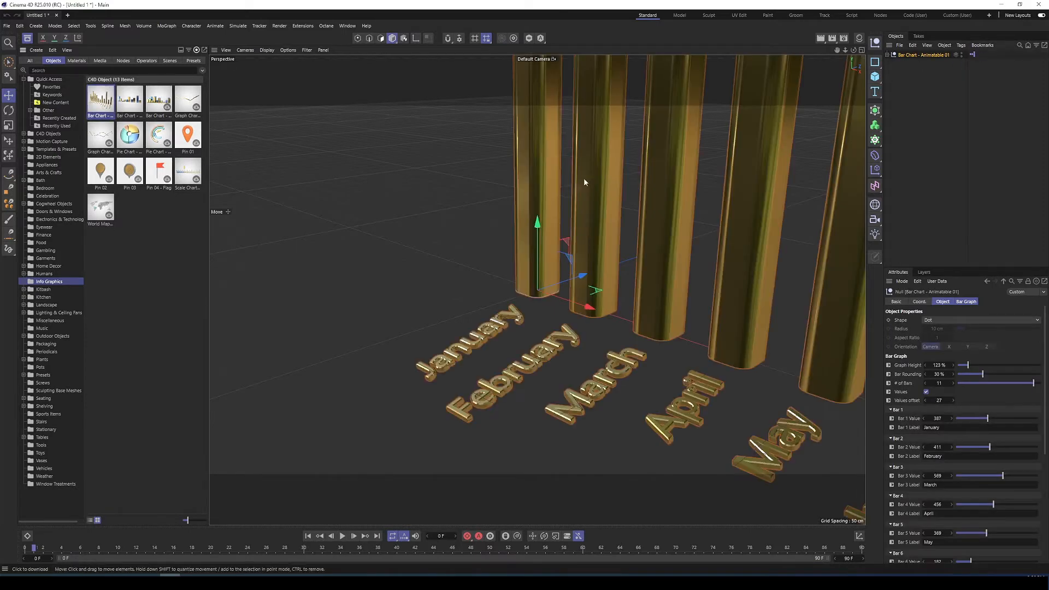
scroll(473, 251, "down", 6)
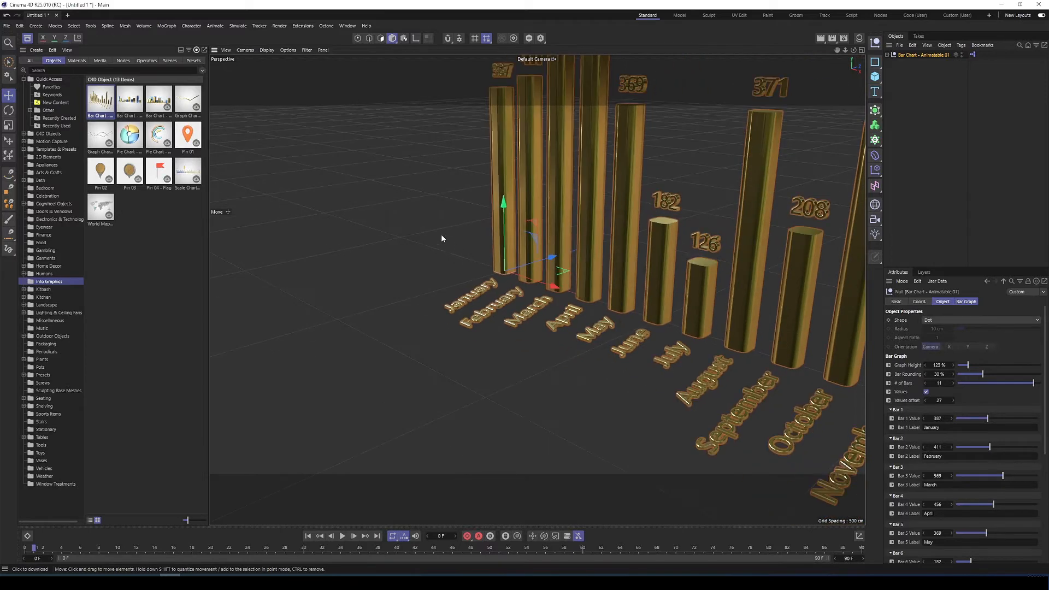
left_click_drag(441, 234, 466, 197, "alt")
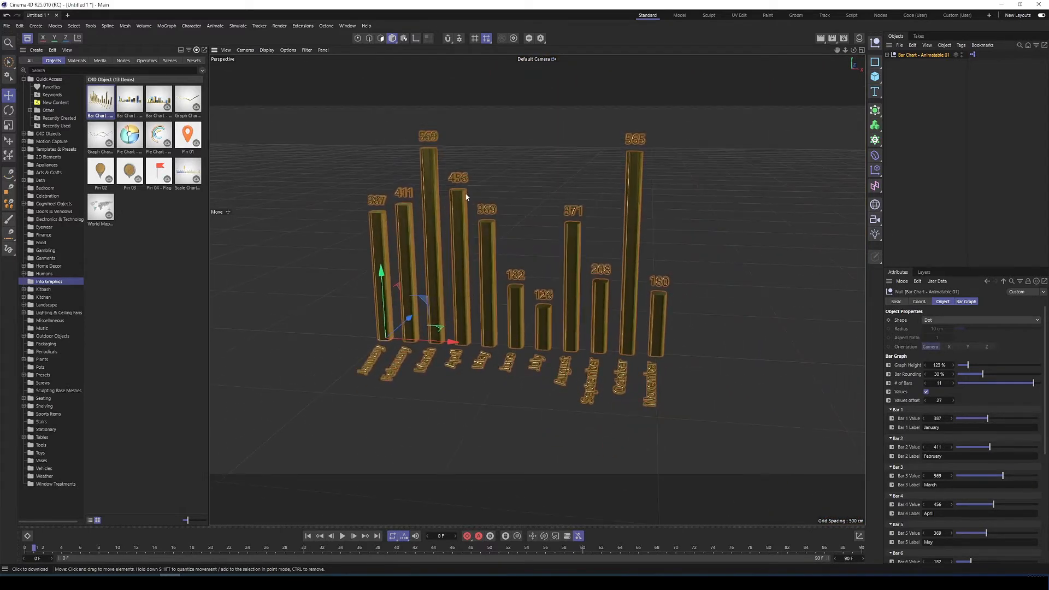
Expand the bar chart's hierarchy and examine its child objects and the material tag on Bars
left_click(887, 54)
left_click(917, 63)
left_click(917, 80)
left_click(914, 96)
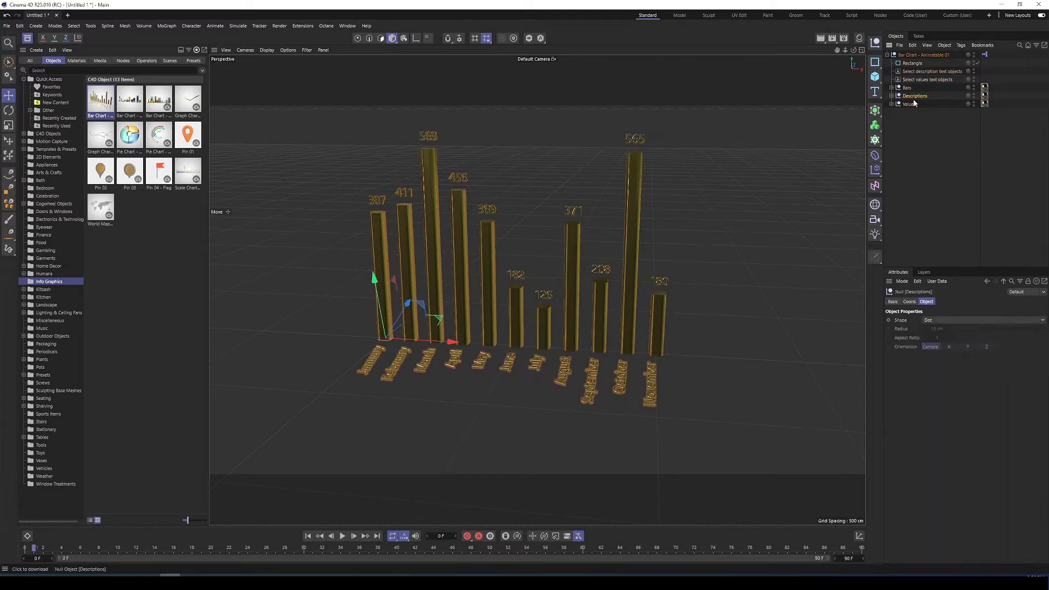
left_click(910, 103)
left_click(908, 88)
left_click(986, 88)
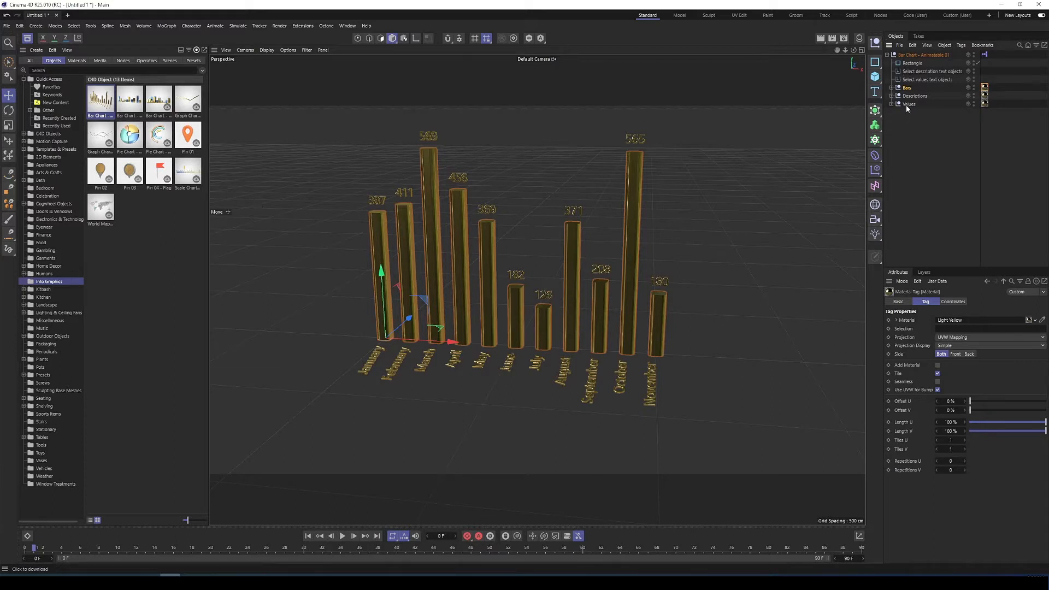
left_click(910, 57)
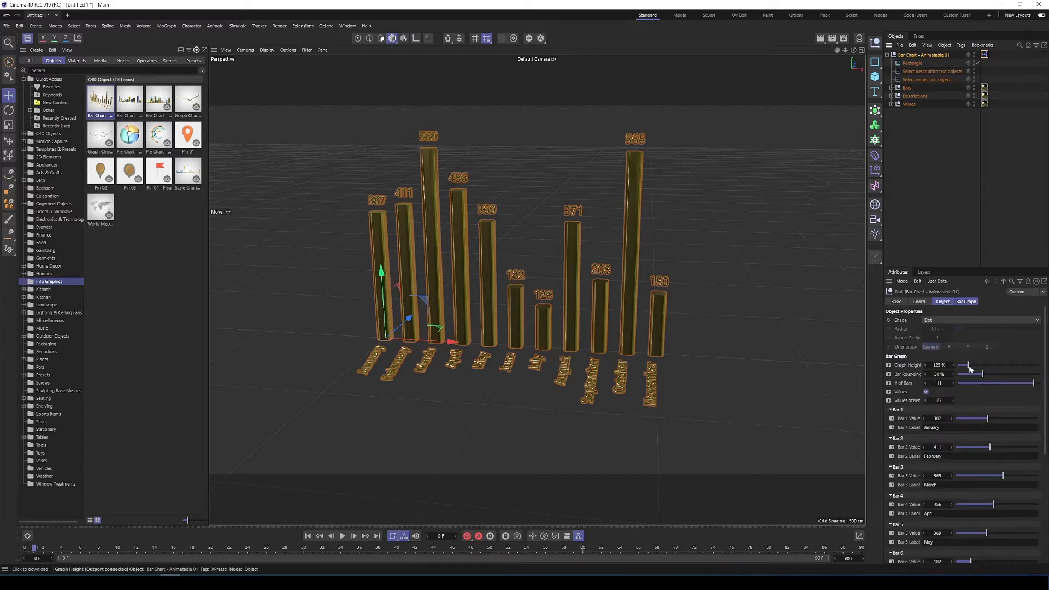
Try changing the chart's graph height, bar rounding (80 %) and number of bars, undoing each change
left_click_drag(968, 368, 971, 366)
key("ctrl+z")
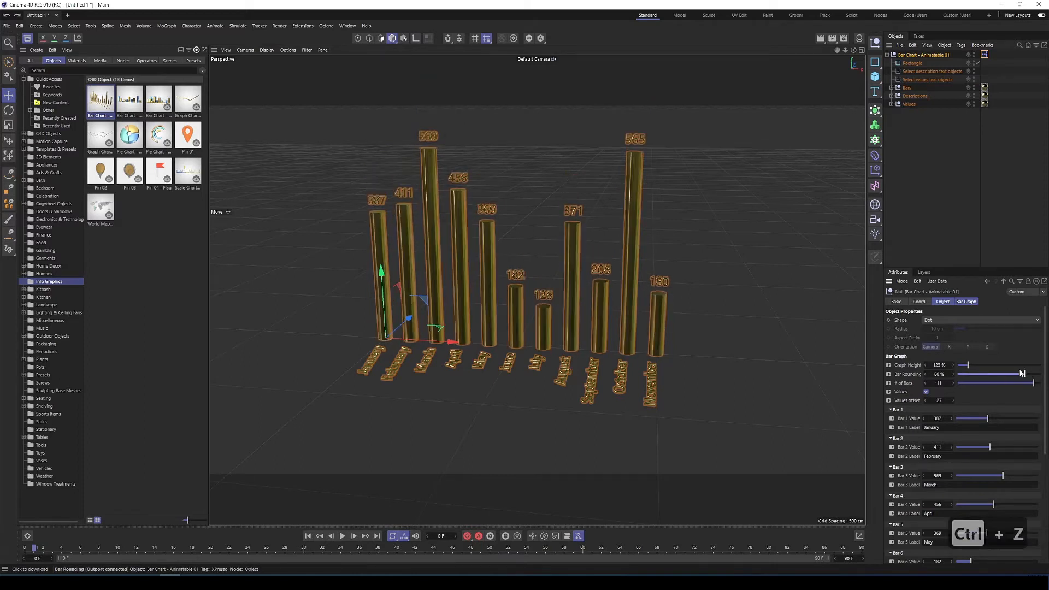
key("ctrl+z")
left_click_drag(1019, 384, 1041, 383)
key("ctrl+z")
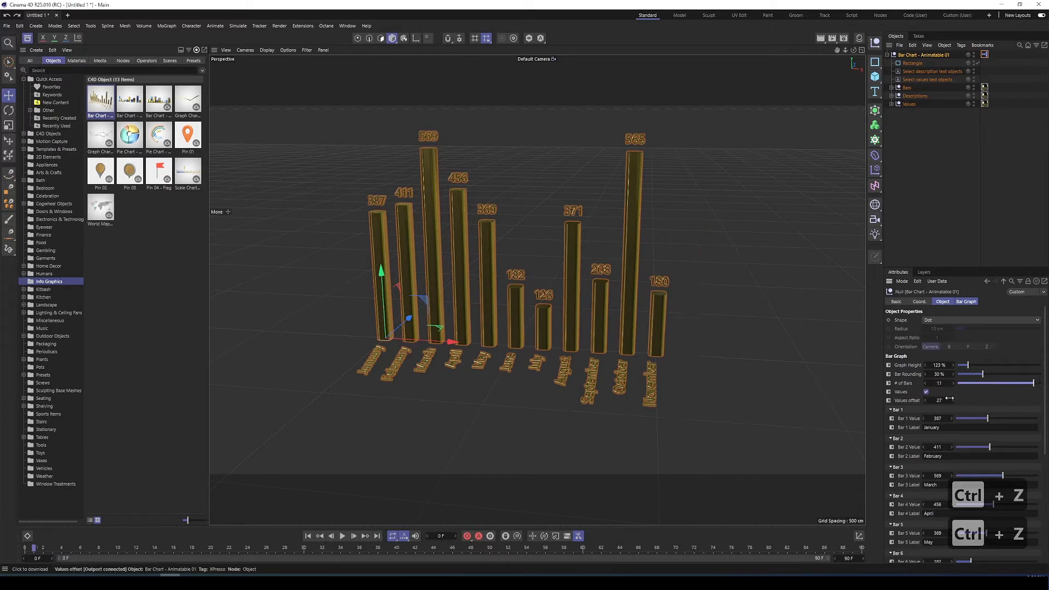
Toggle the chart's value labels off and on, and try a values offset of 120 before undoing it
left_click(926, 392)
left_click(926, 391)
left_click_drag(926, 401, 931, 400)
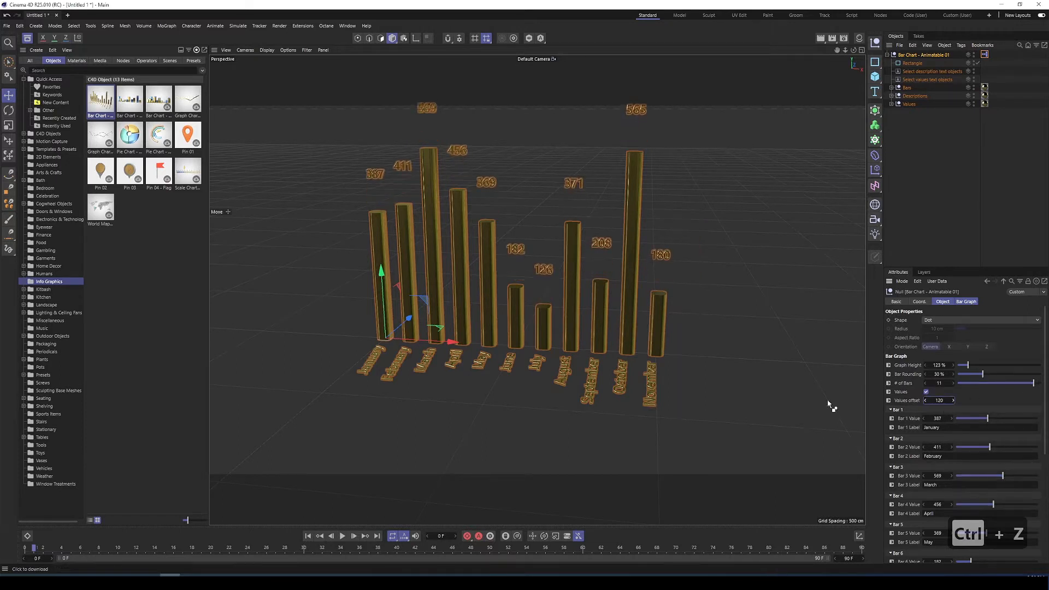
key("ctrl+z")
Try higher values for Bar 1 (January), such as 423, and undo each change
mouse_move(987, 421)
left_mouse_down()
mouse_move(964, 420)
mouse_move(1004, 421)
mouse_move(978, 425)
mouse_move(995, 423)
left_mouse_up()
key("ctrl+z")
key("ctrl+z")
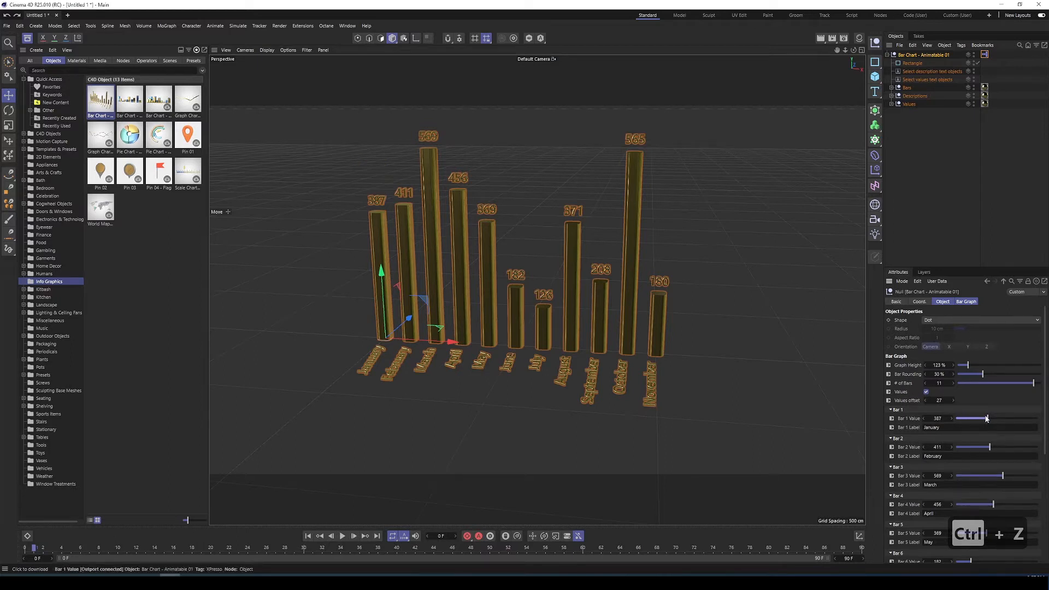
left_click_drag(987, 419, 991, 420)
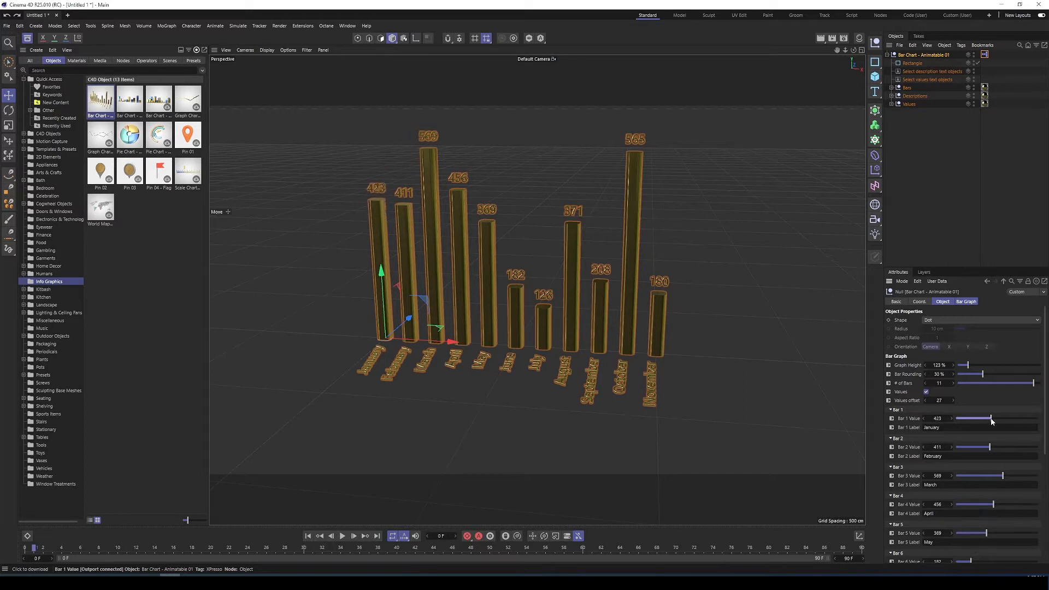
key("ctrl+z")
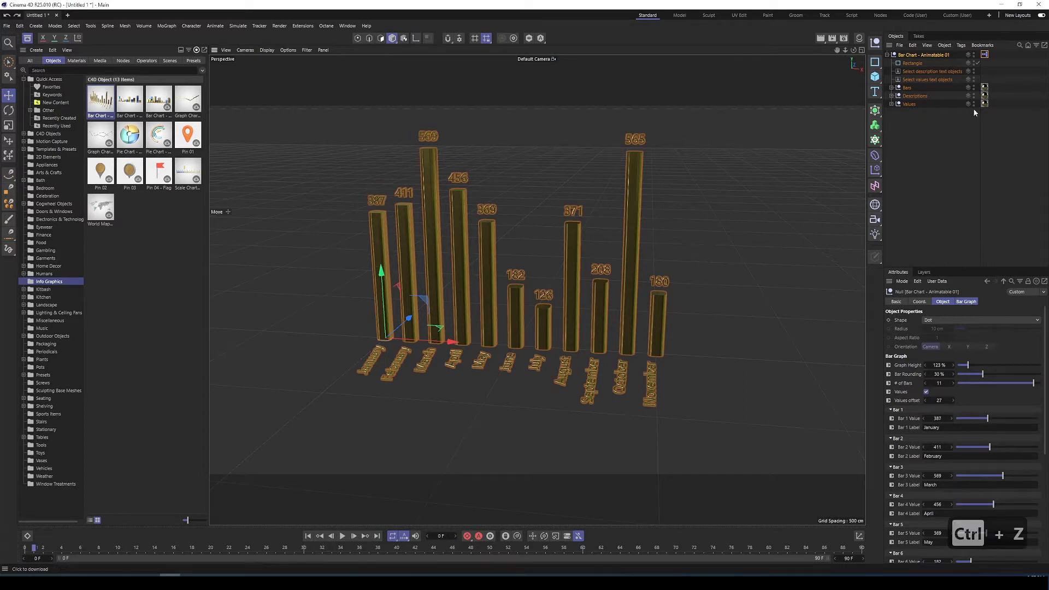
Open the bar chart's XPresso tag in an enlarged editor, examine its node network, and close the editor
double_click(985, 56)
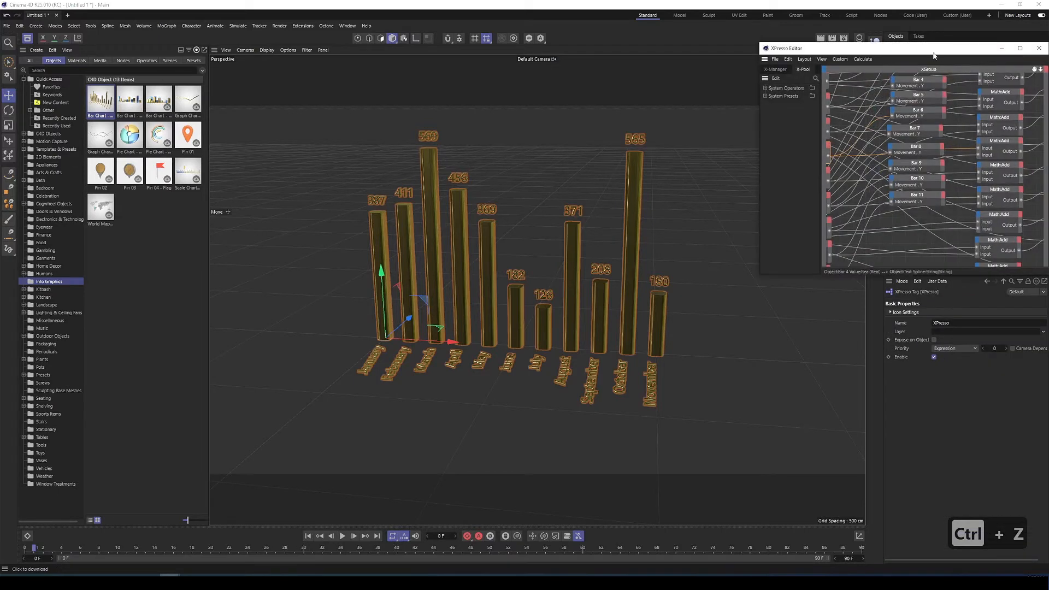
left_click_drag(901, 42, 421, 81)
left_click_drag(570, 310, 866, 504)
left_click(579, 464)
scroll(579, 464, "down", 5)
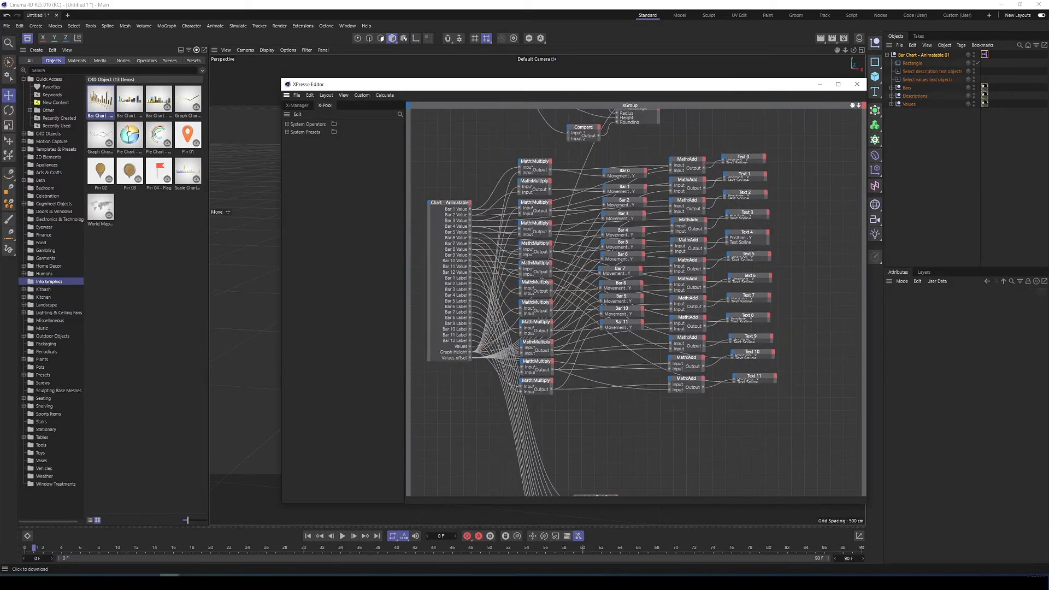
scroll(666, 310, "up", 2)
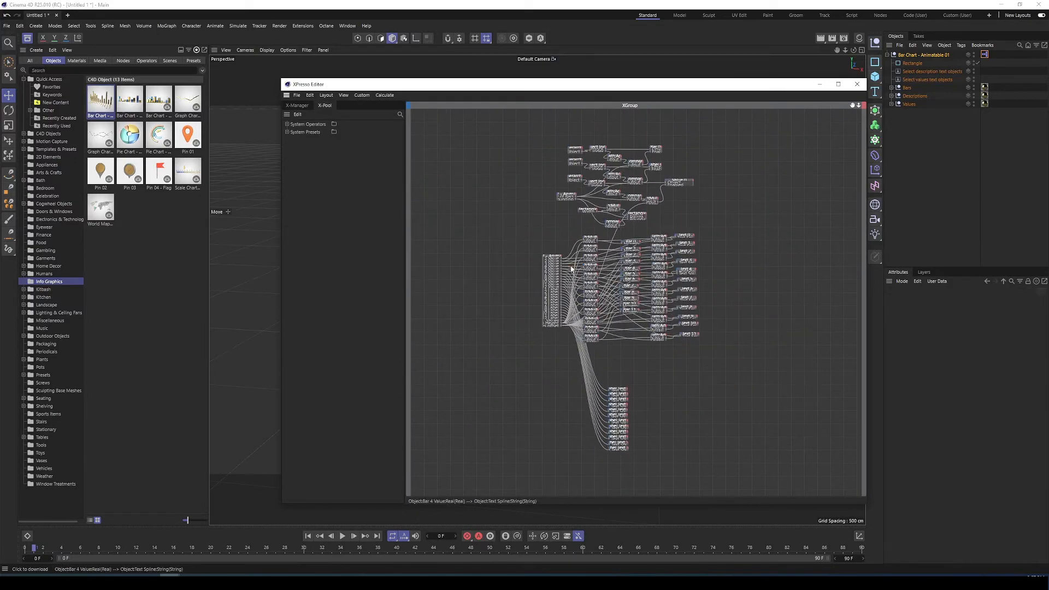
scroll(636, 289, "up", 2)
scroll(590, 238, "up", 3)
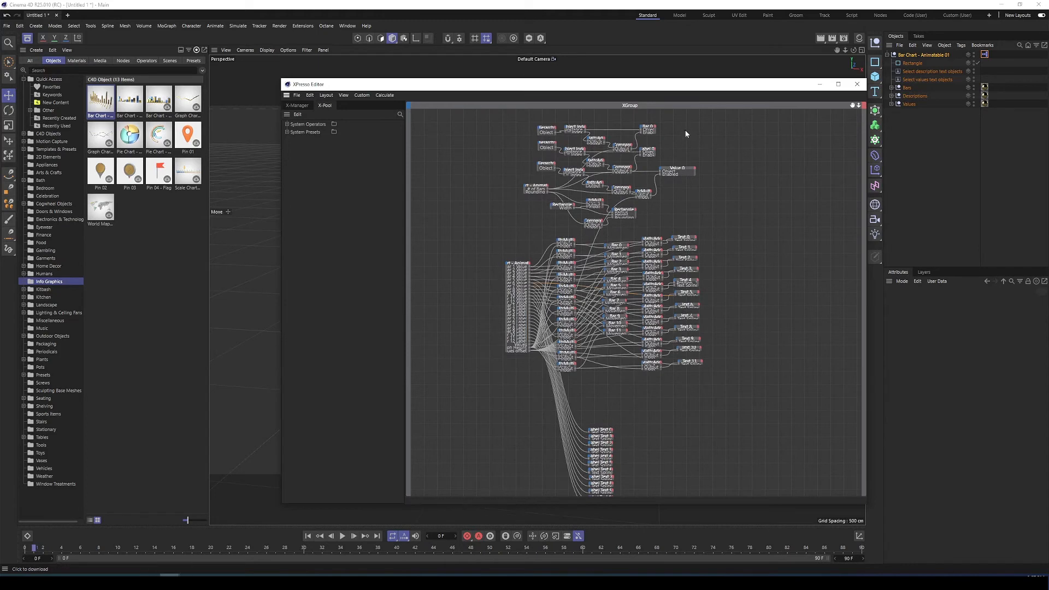
left_click(859, 85)
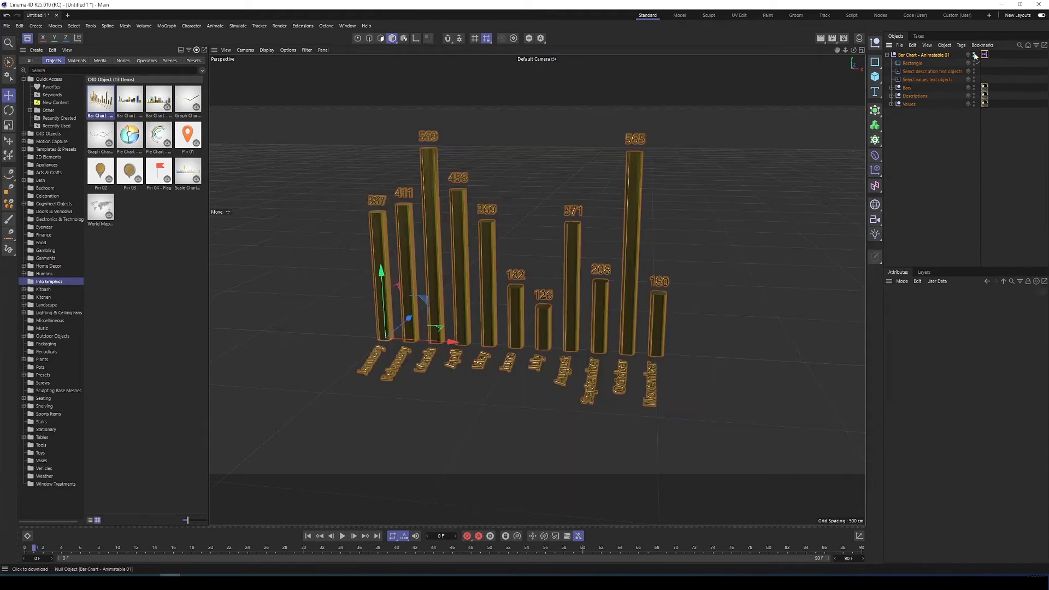
Hide the bar chart, collapse its hierarchy, and add a cube to the scene
left_click(974, 55)
left_click(889, 55)
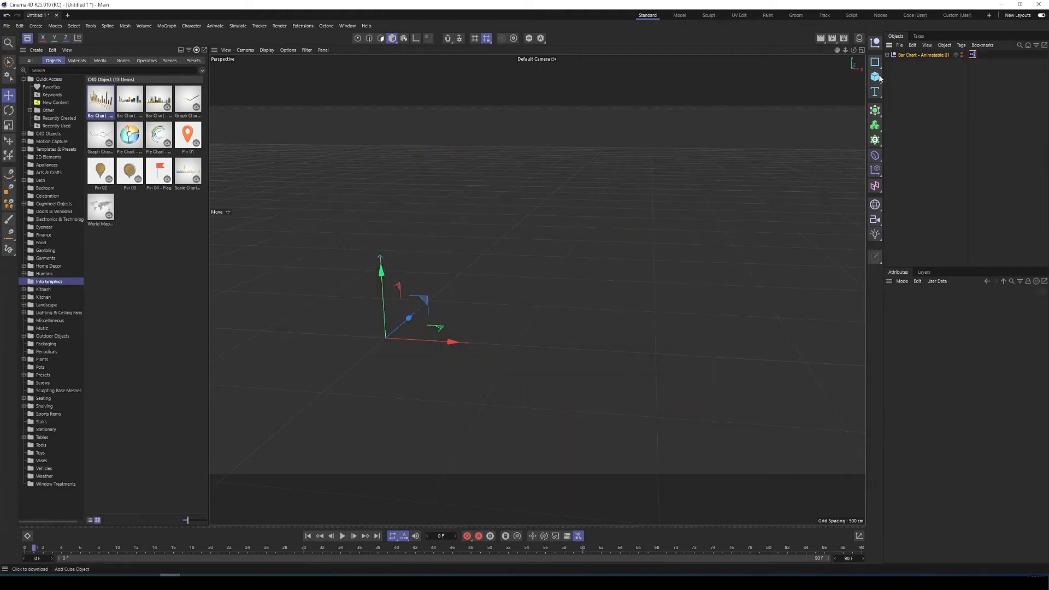
left_click(875, 77)
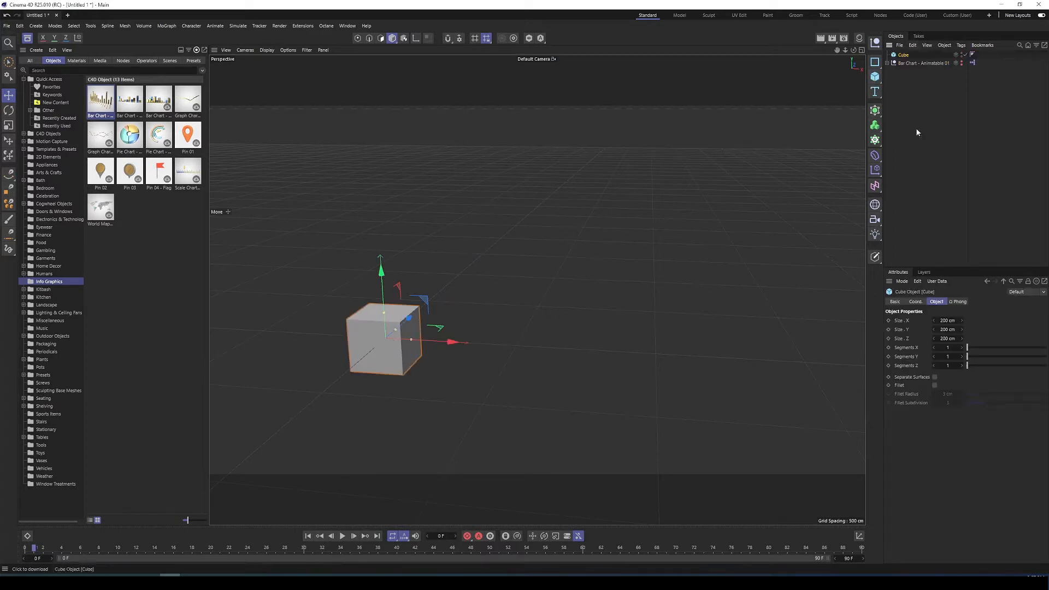
Set the cube's position as the XPressions driver and its rotation as Set Driven (Relative)
left_click(916, 301)
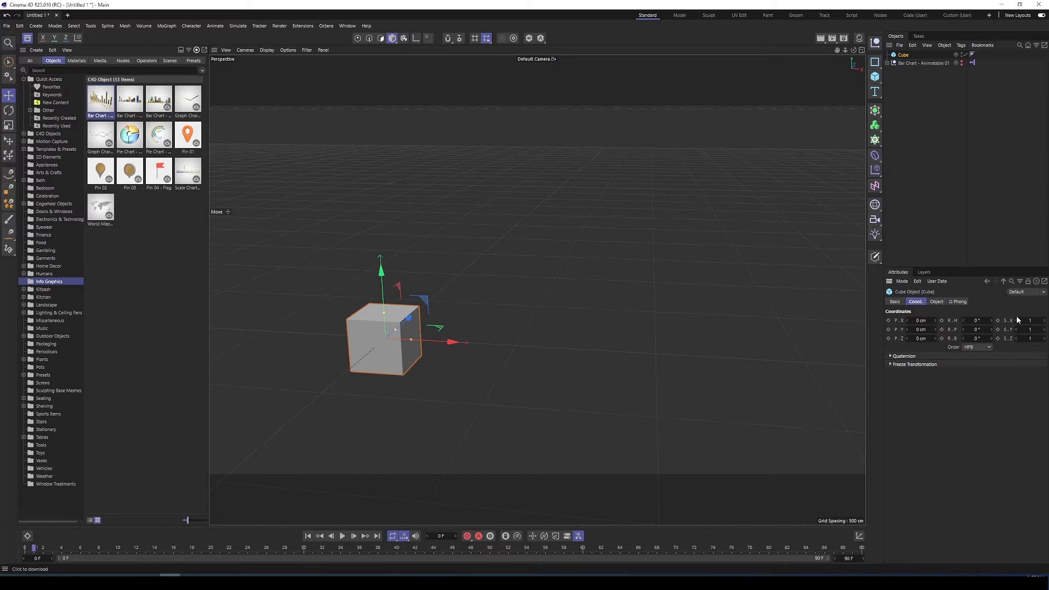
right_click(888, 330)
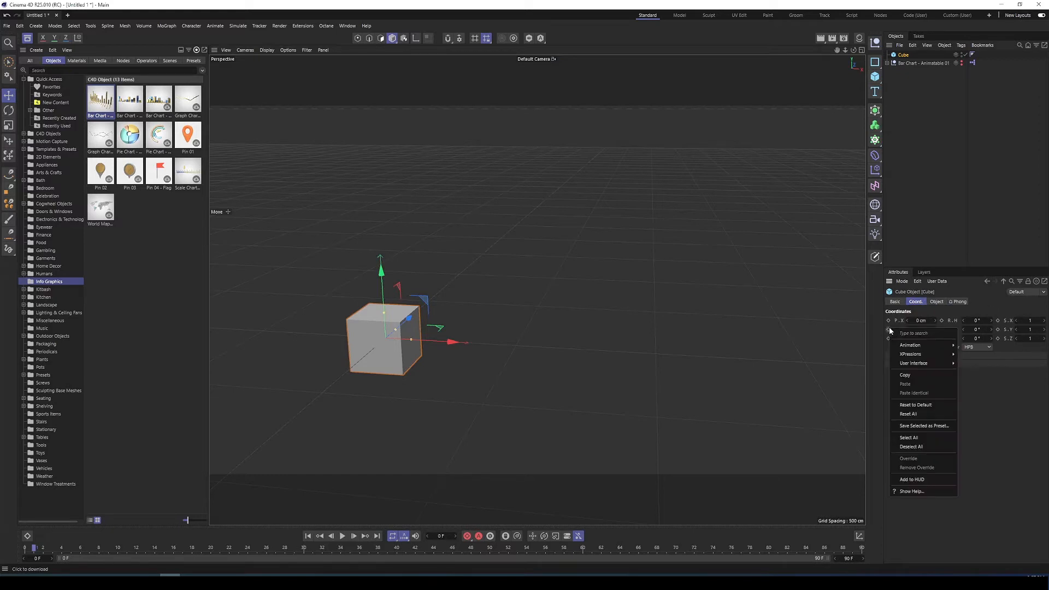
mouse_move(908, 346)
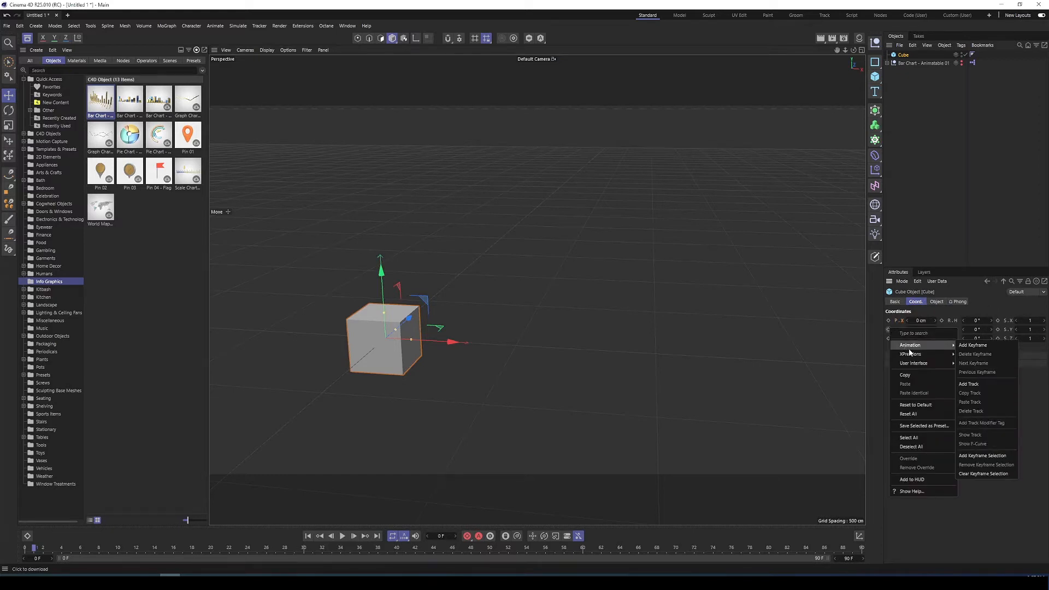
left_click(971, 355)
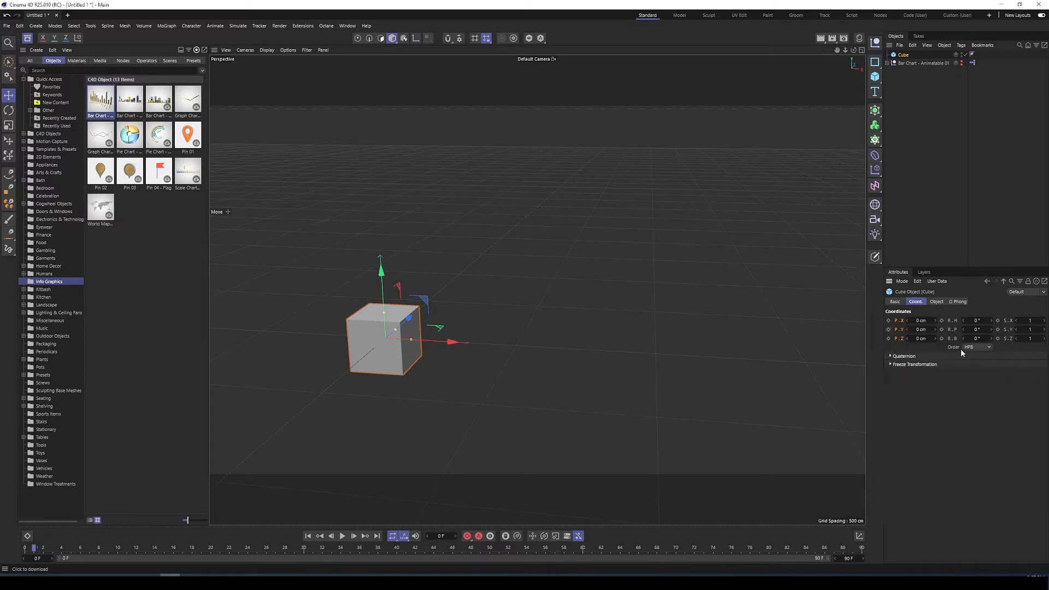
right_click(943, 332)
mouse_move(969, 358)
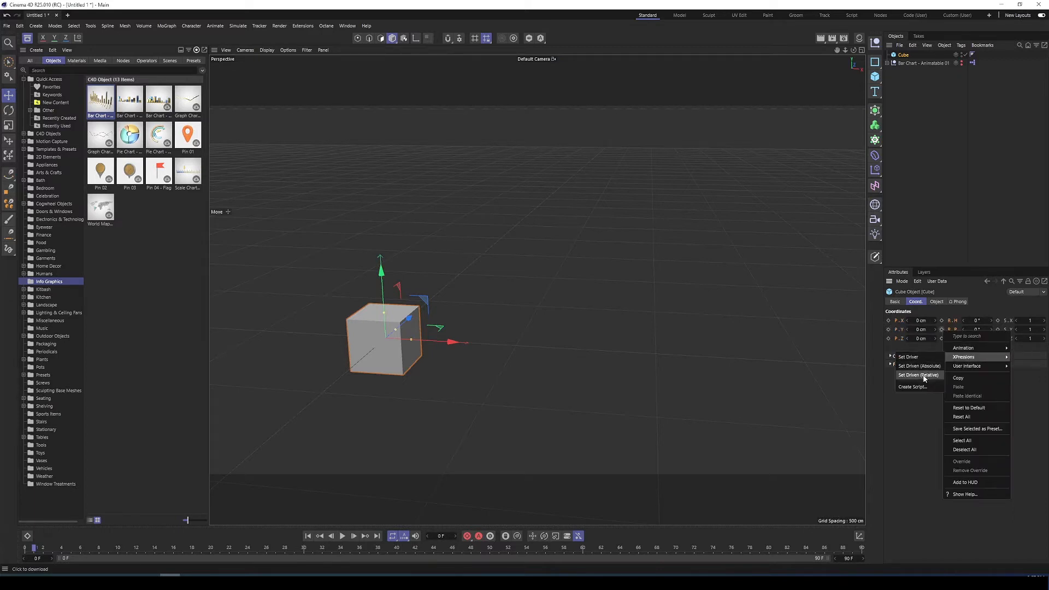
left_click(920, 375)
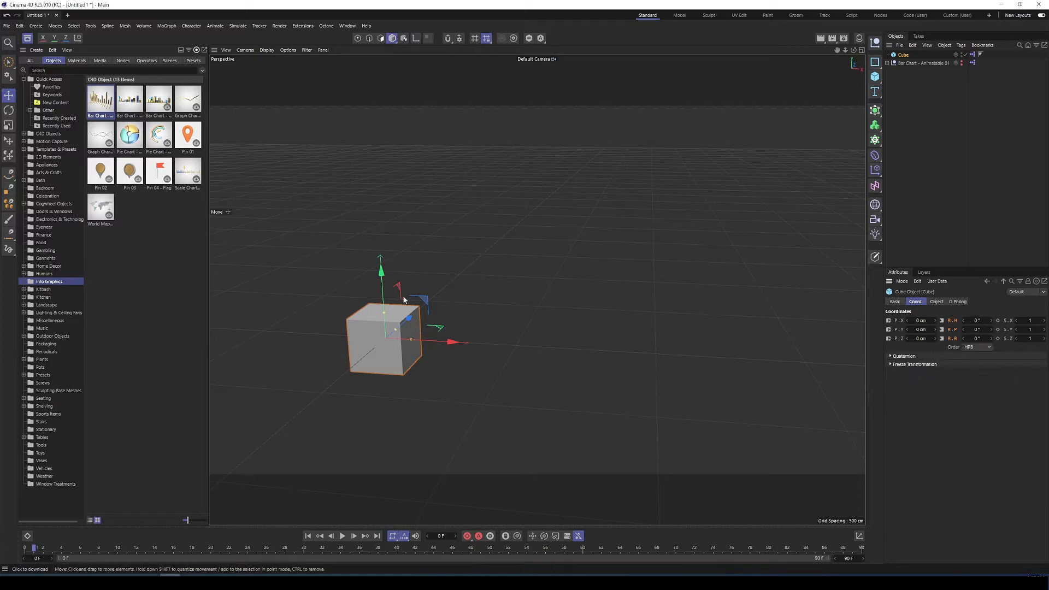
Move the cube along its Y and X axes to test the driven rotation, undoing each move
left_click_drag(381, 271, 386, 233)
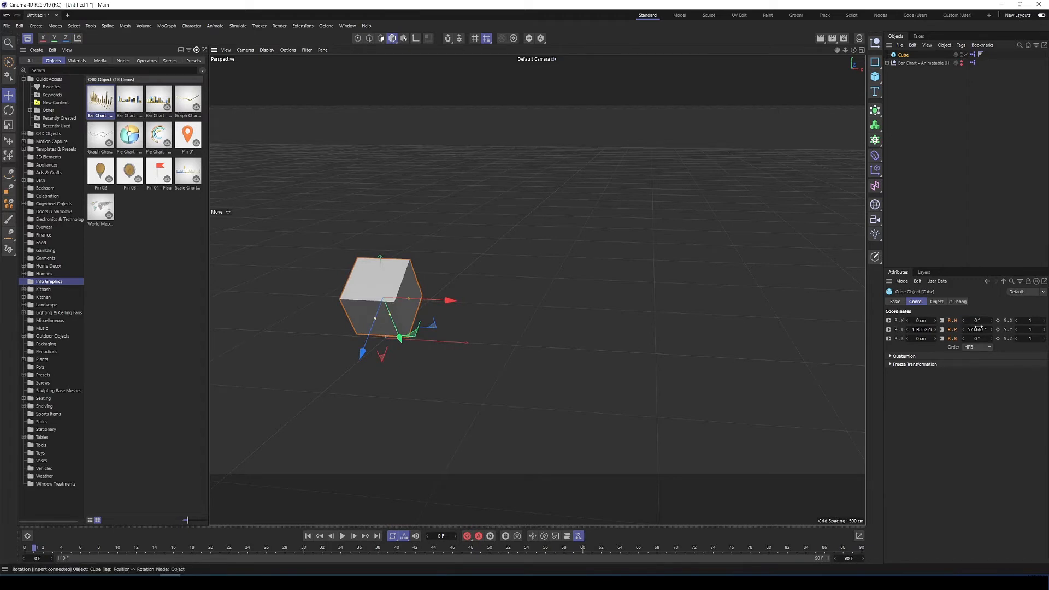
key("ctrl+z")
left_click_drag(384, 273, 373, 183)
key("ctrl+z")
left_click_drag(445, 338, 565, 365)
key("ctrl+z")
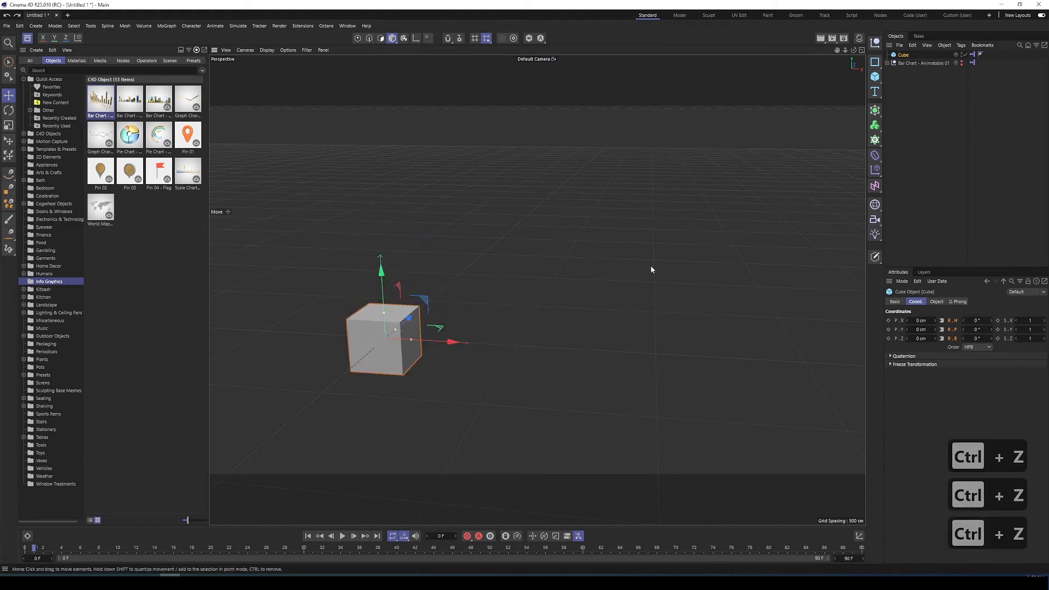
Open the cube's XPresso tag, examine the nodes linking its position to its rotation, and close the editor
left_click(972, 55)
double_click(973, 54)
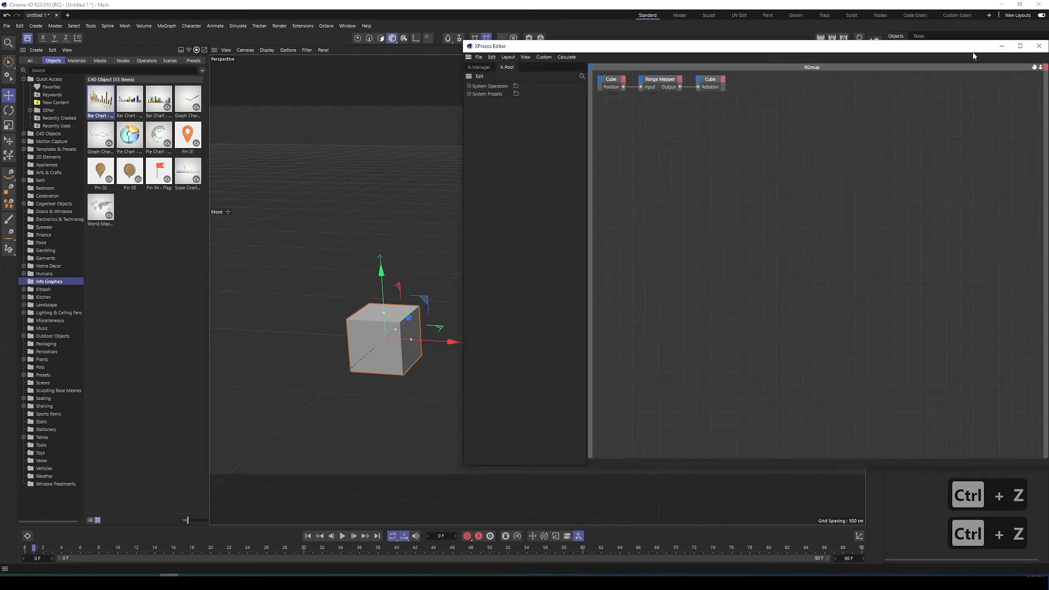
middle_click_drag(652, 156, 706, 277)
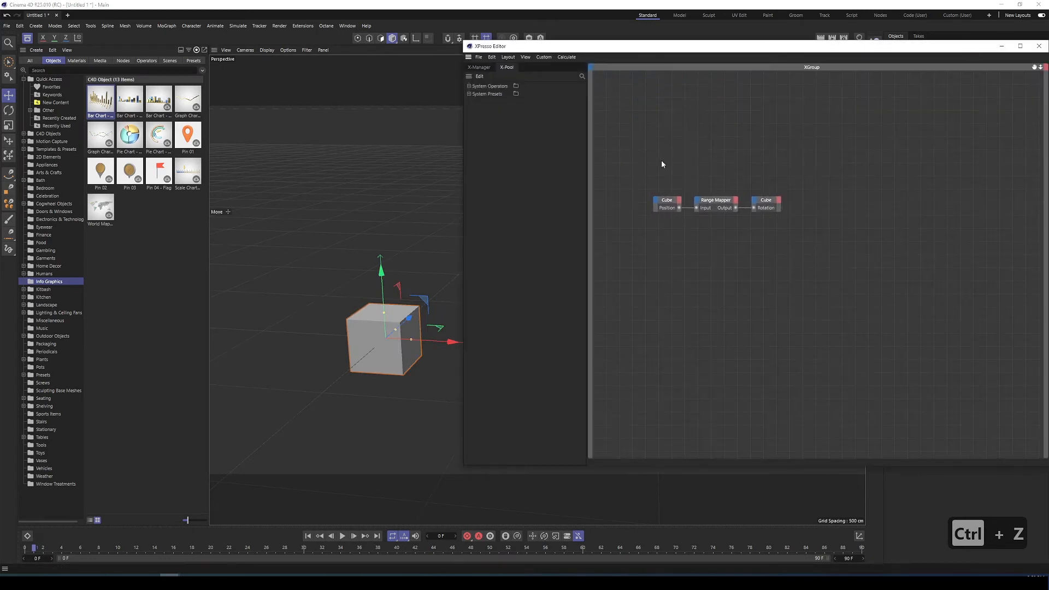
scroll(683, 212, "up", 4)
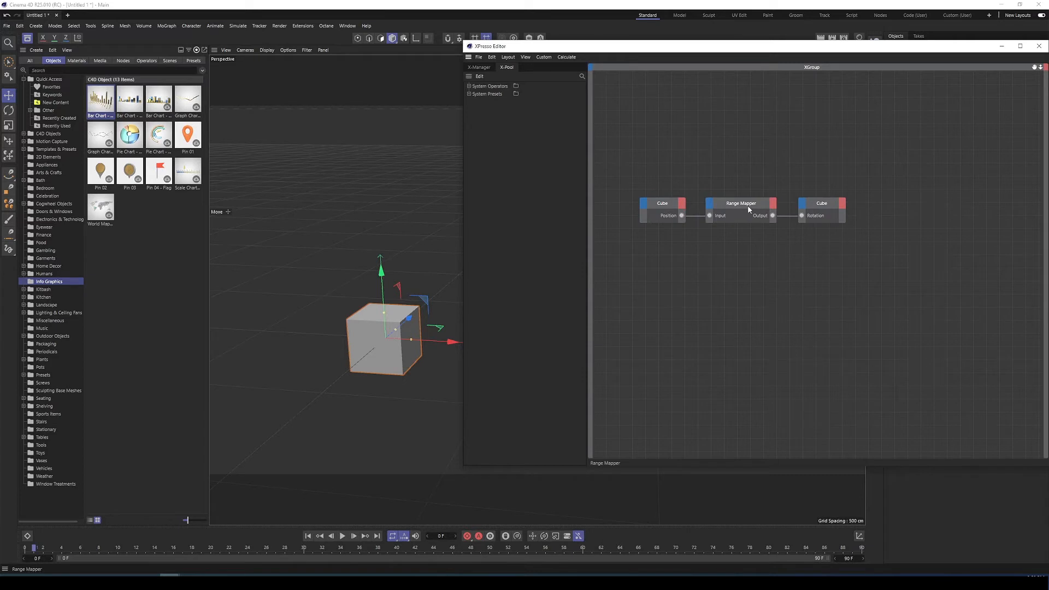
left_click(827, 204)
left_click(1038, 46)
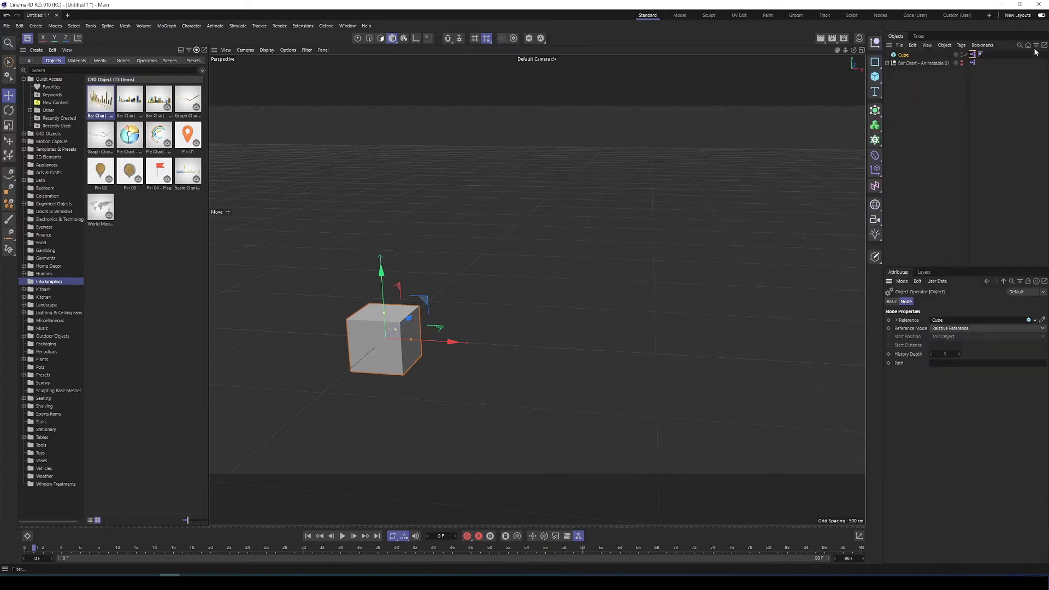
Delete the cube and make the bar chart visible again
left_click(903, 55)
key("Delete")
left_click(961, 55)
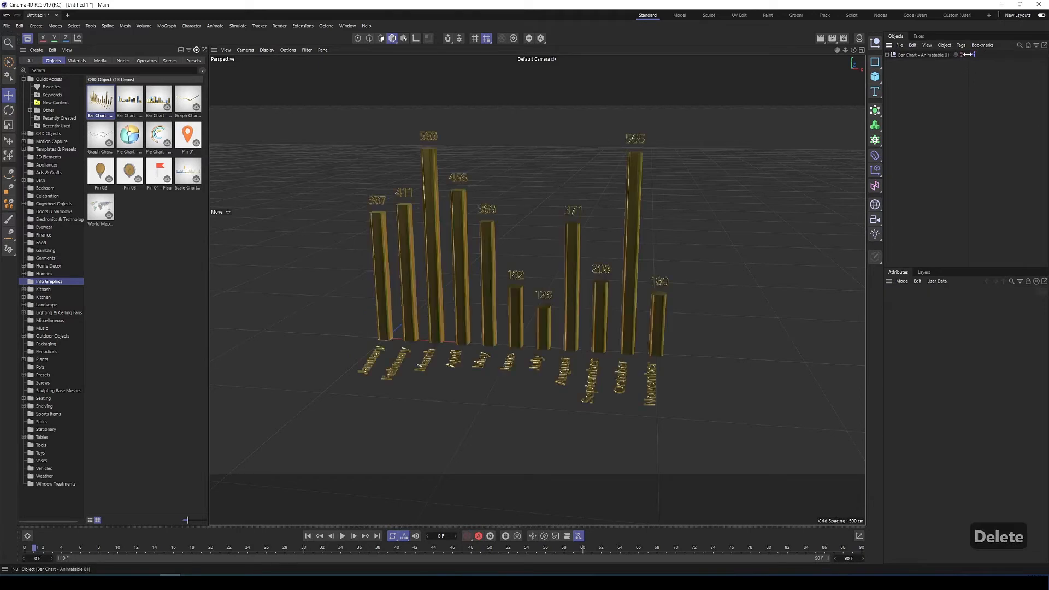
Expand the bar chart's hierarchy and show the Bar Graph parameters of its parent null
left_click(886, 54)
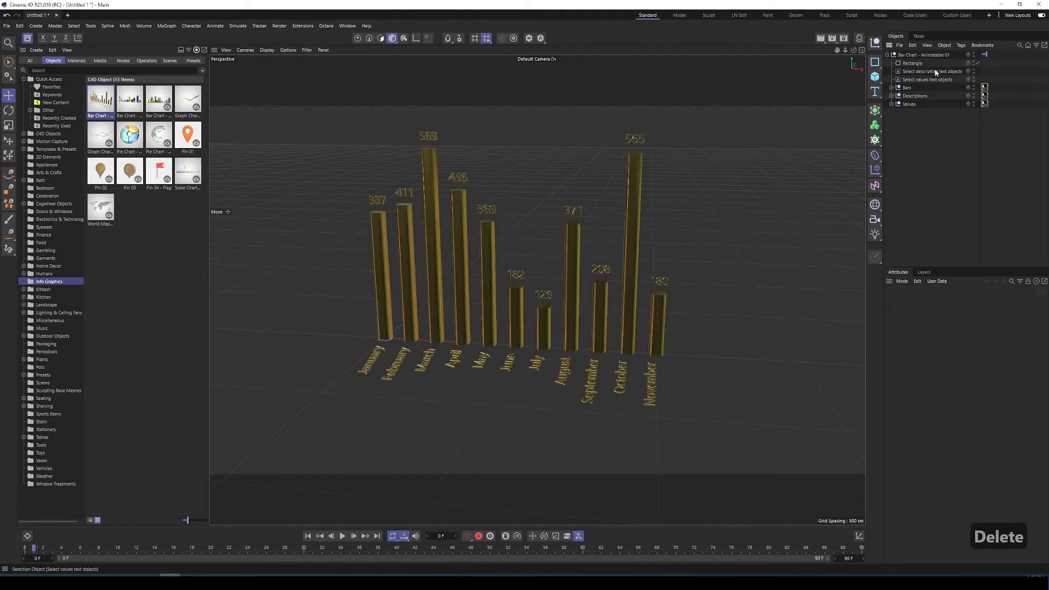
left_click(909, 54)
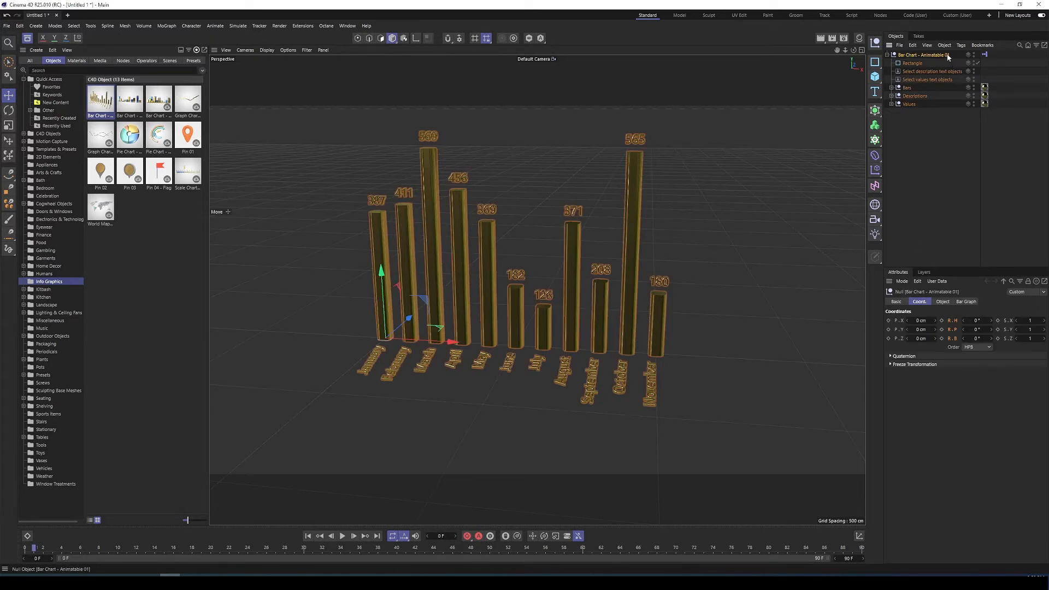
left_click(943, 302)
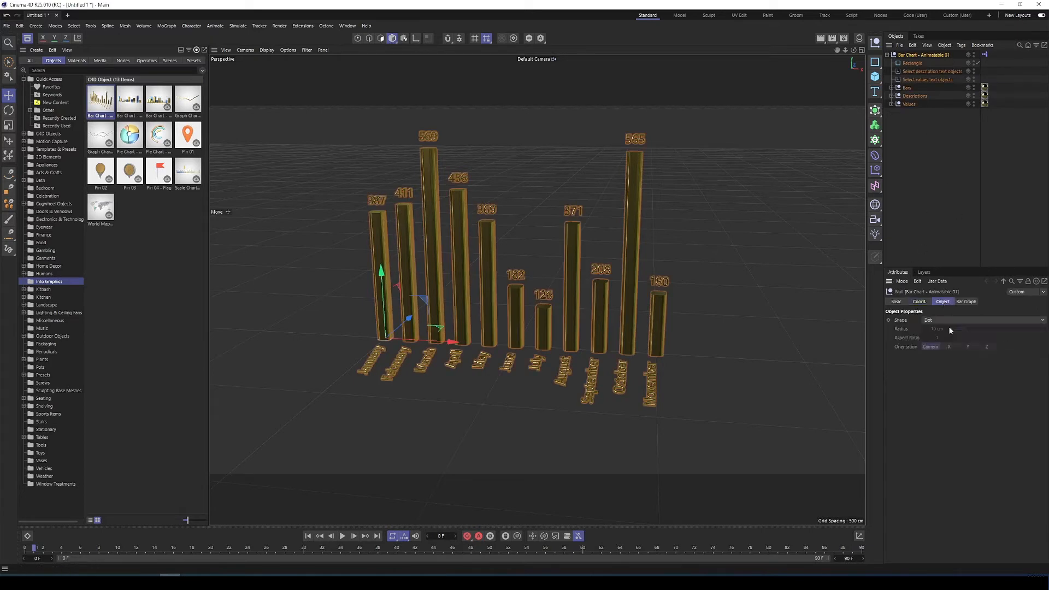
left_click(965, 302)
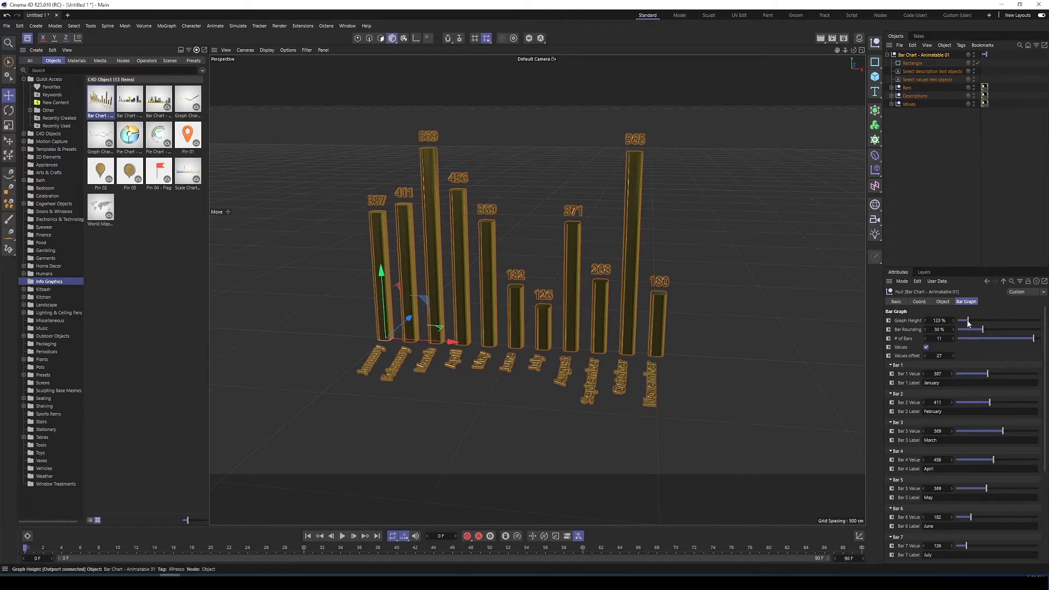
Keyframe the bar chart's Graph Height at 0% on frame 0 and 596% on frame 90, and play the animation back
left_click_drag(967, 323, 950, 327)
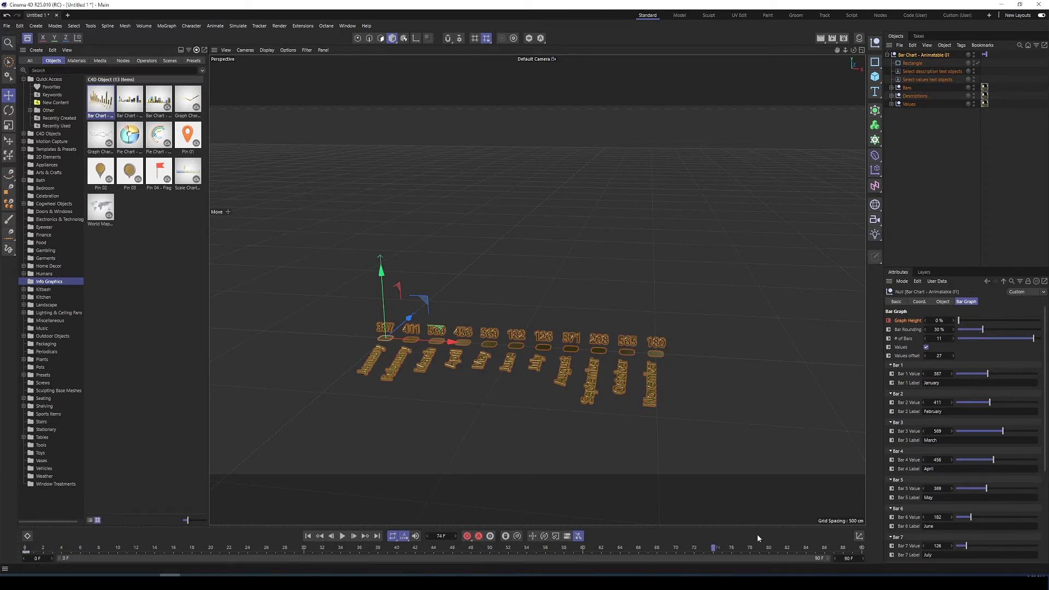
left_click_drag(958, 320, 1007, 320)
left_click(888, 320)
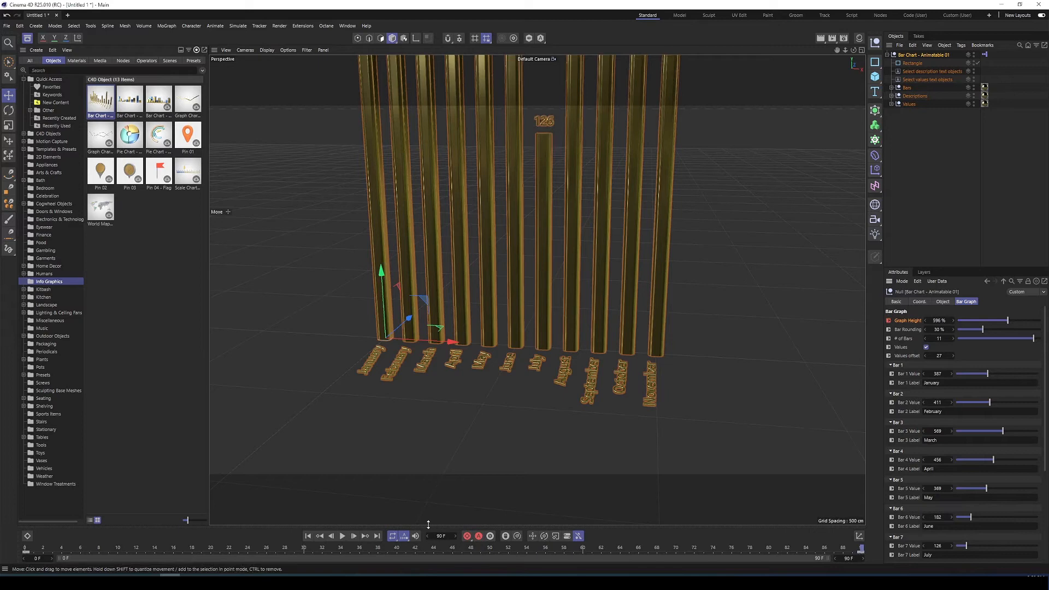
left_click(342, 536)
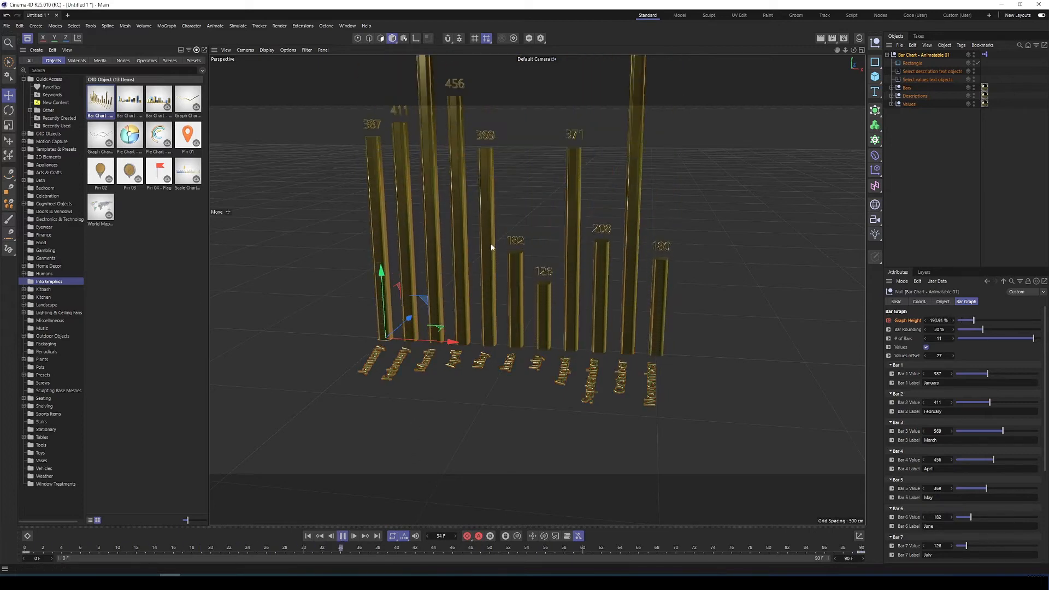
left_click(343, 536)
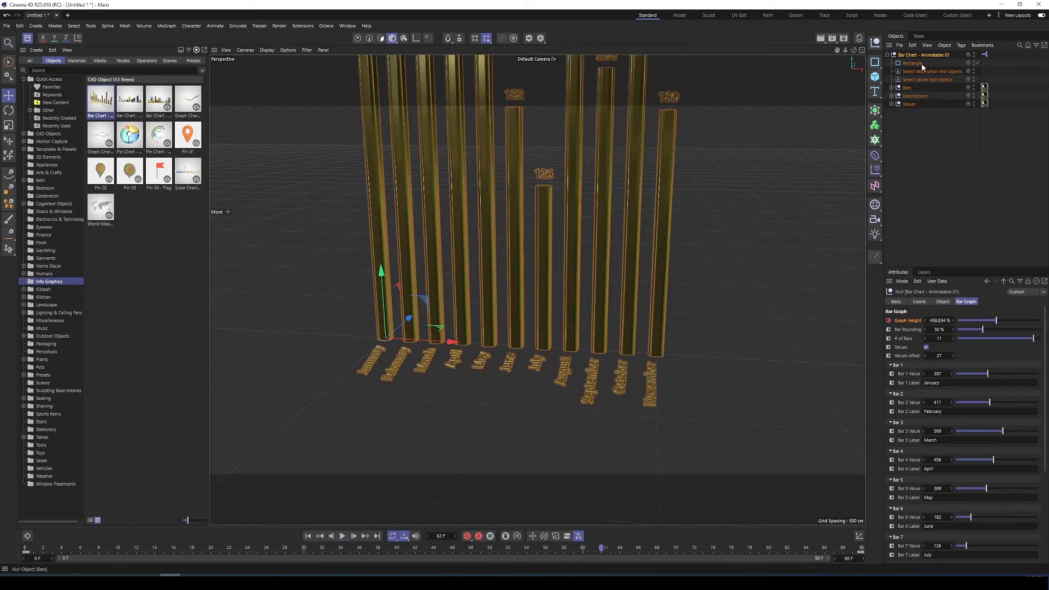
Delete the bar chart and add the Graph Chart - Animatable 01 asset to the scene, framed up close
key("Delete")
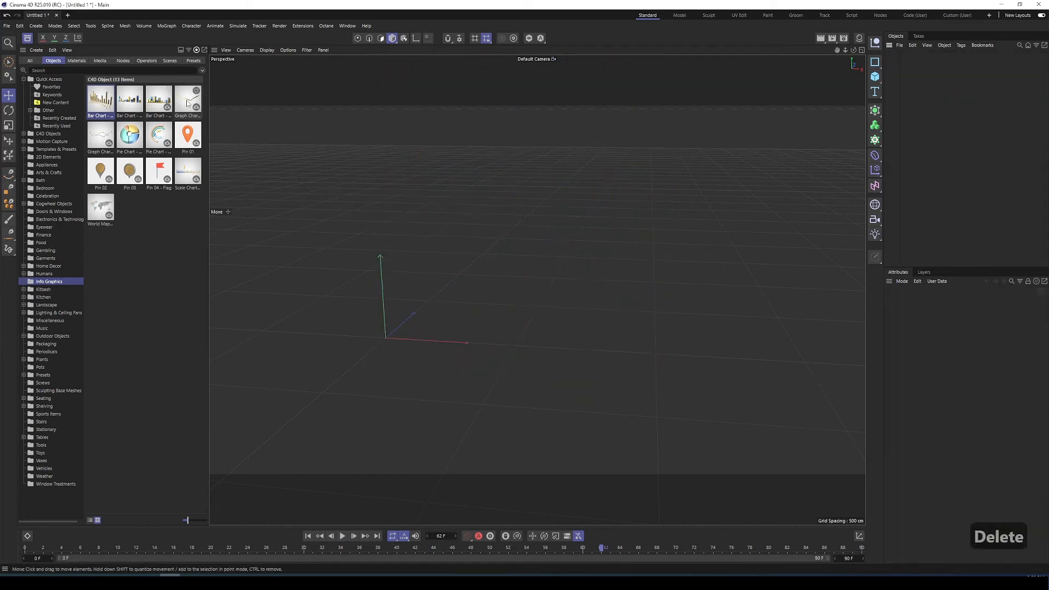
double_click(188, 101)
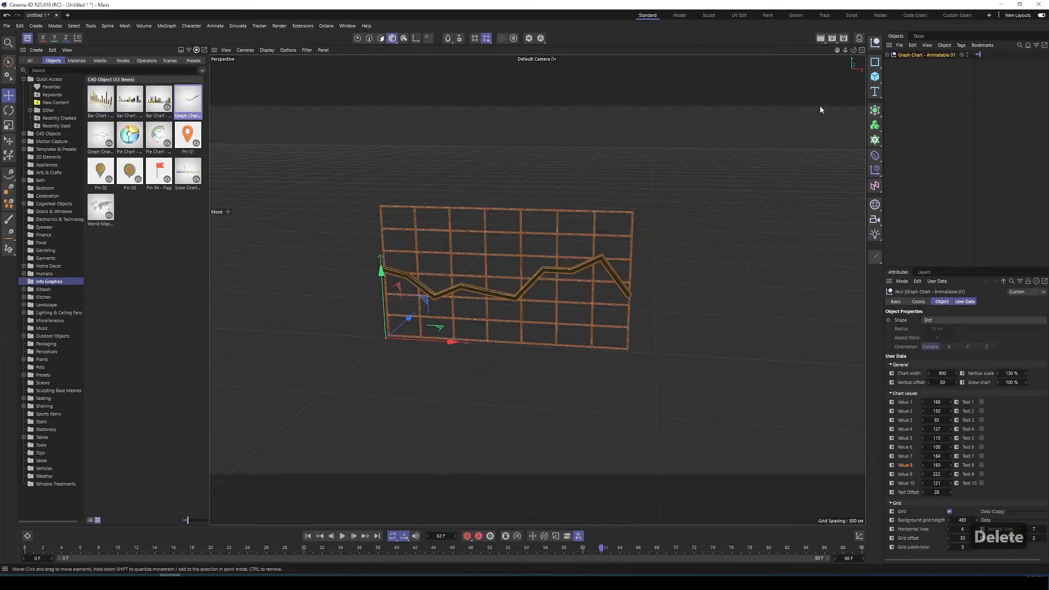
right_click_drag(498, 291, 571, 288, "alt")
left_click_drag(502, 319, 538, 296, "alt")
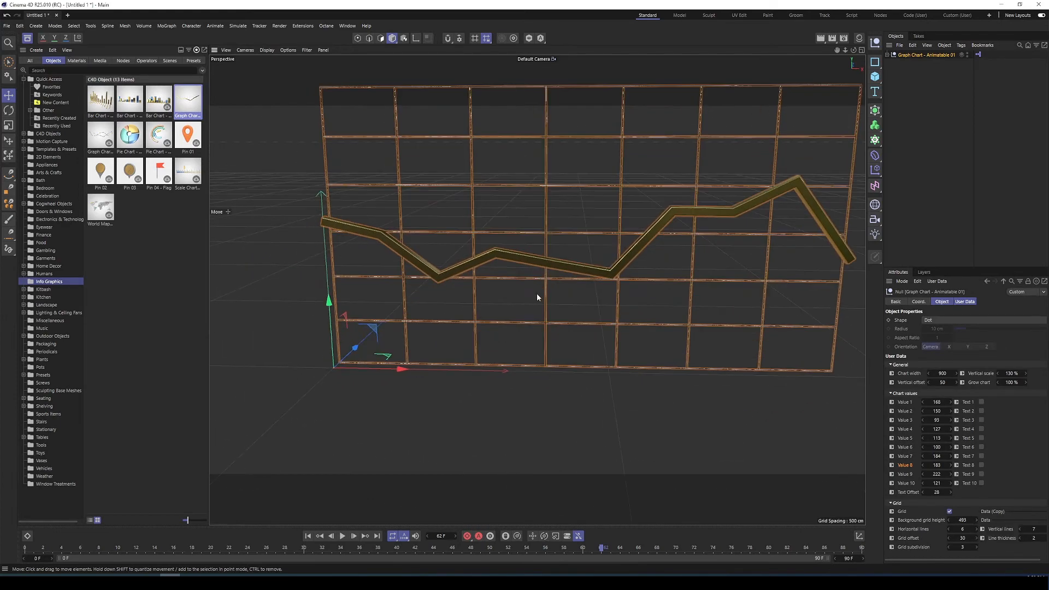
middle_click_drag(603, 249, 579, 264, "alt")
Expand the graph chart's hierarchy and show only its User Data parameters
left_click(887, 55)
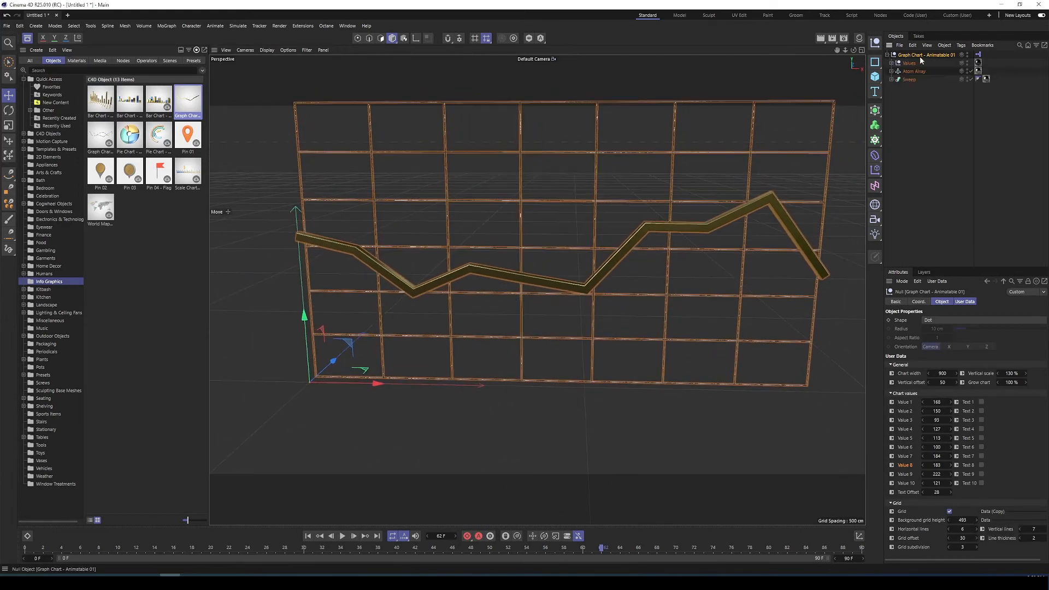
left_click(942, 302)
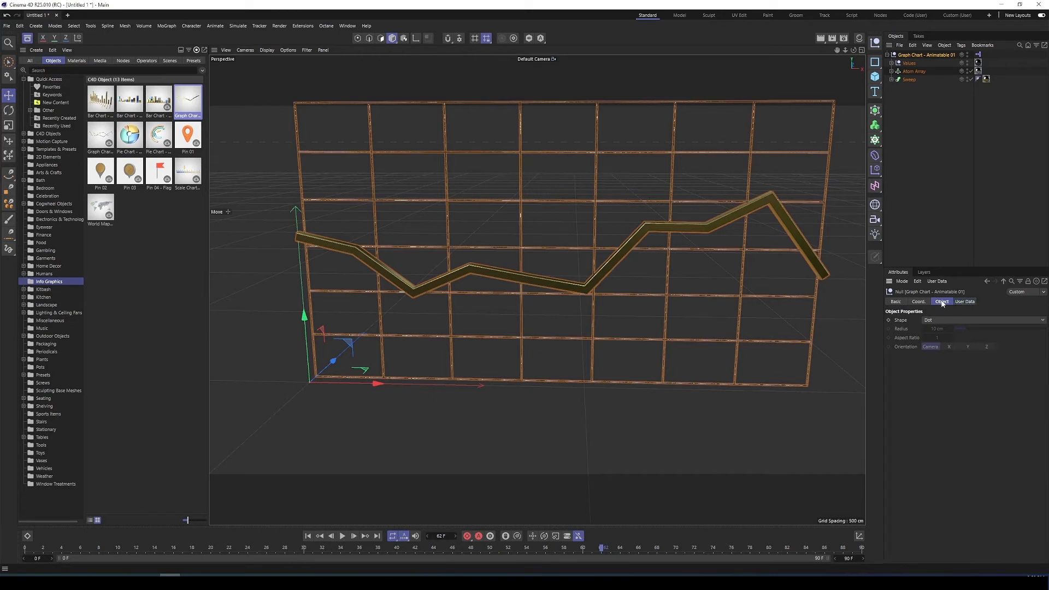
left_click(964, 302)
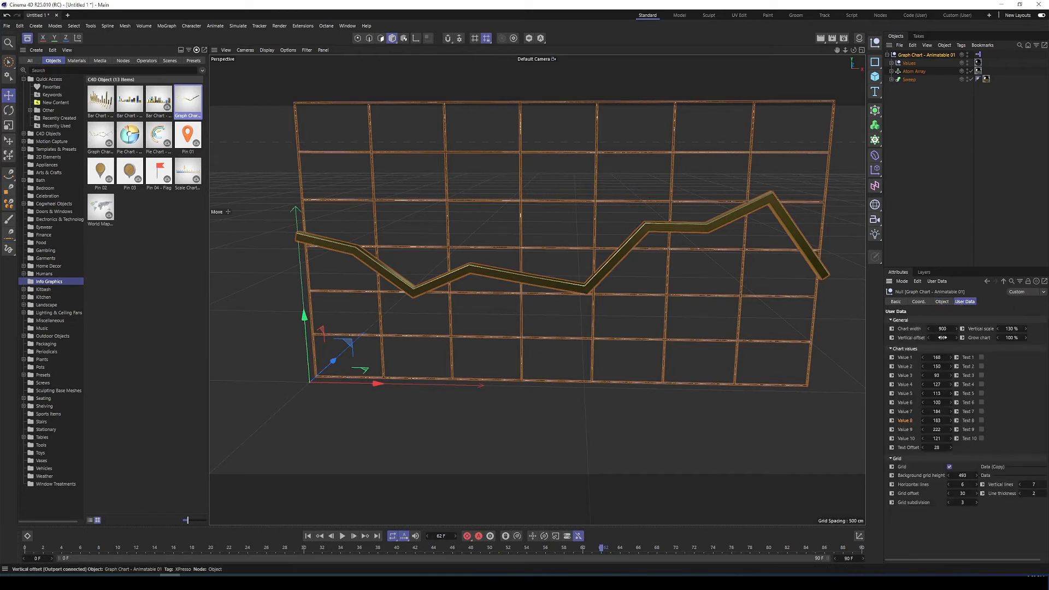
Test the graph chart's general parameters, such as chart width, vertical scale and vertical offset, undoing each change
left_click_drag(941, 328, 988, 350)
key("ctrl+z")
key("ctrl+z")
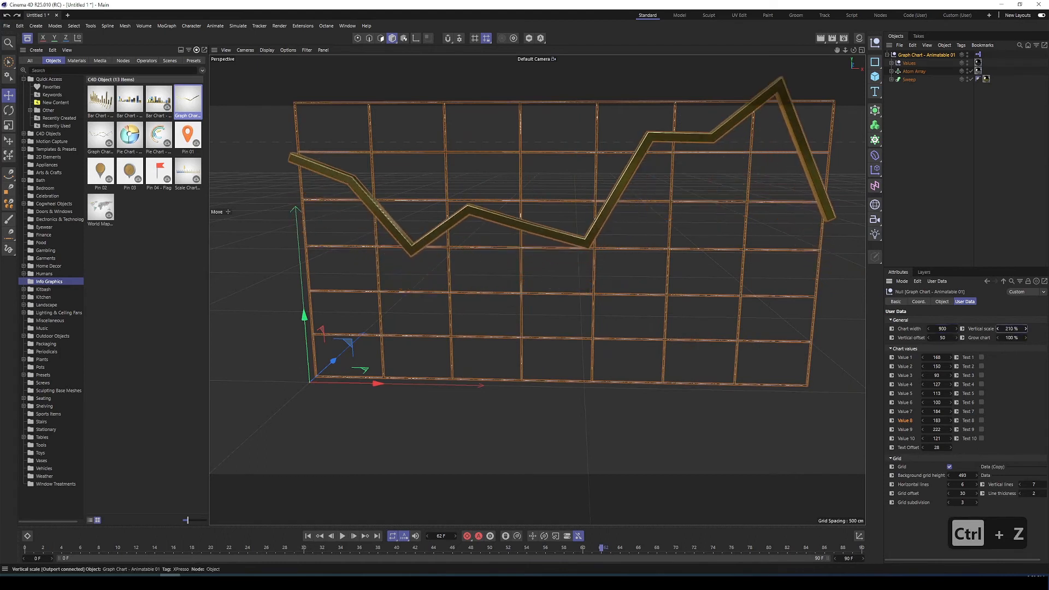
key("ctrl+z")
left_click_drag(942, 338, 911, 358)
key("ctrl+z")
key("ctrl+z")
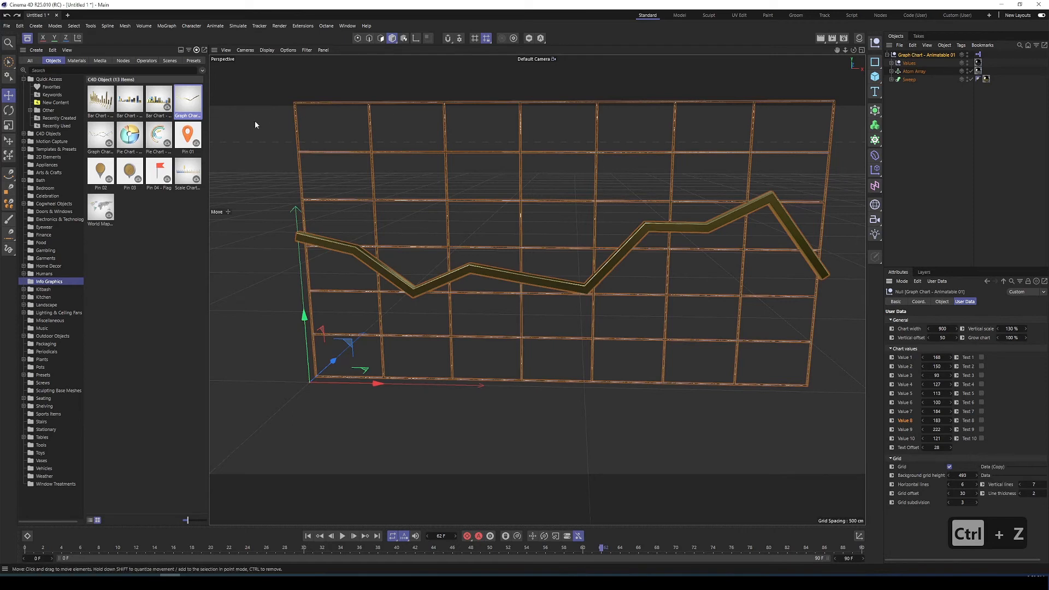
Delete the graph chart and add the Pie Chart - Animatable 01 asset, viewed from the front
key("Delete")
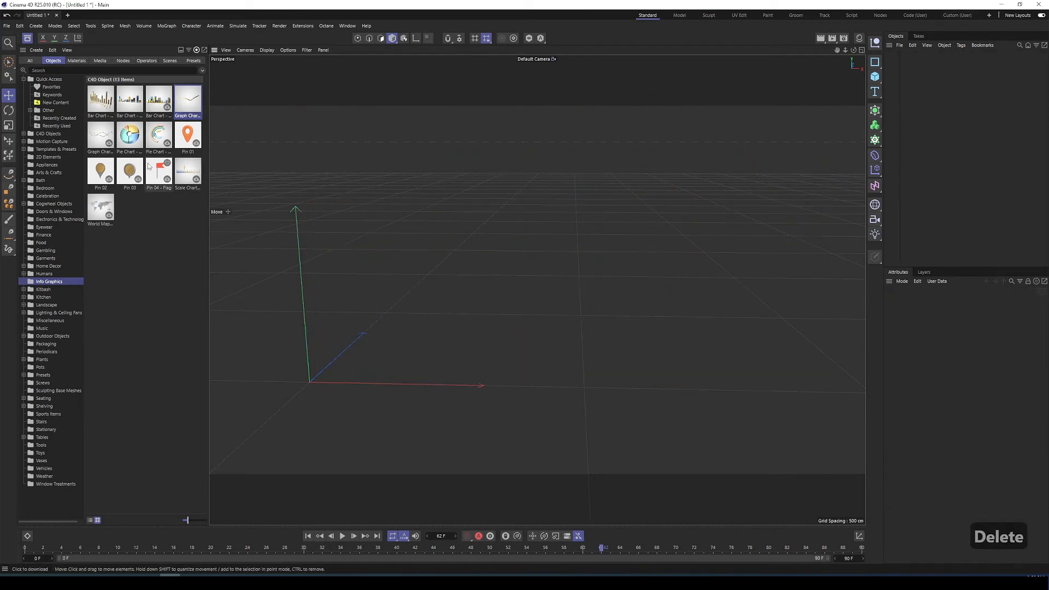
double_click(129, 135)
middle_click_drag(426, 277, 566, 203, "alt")
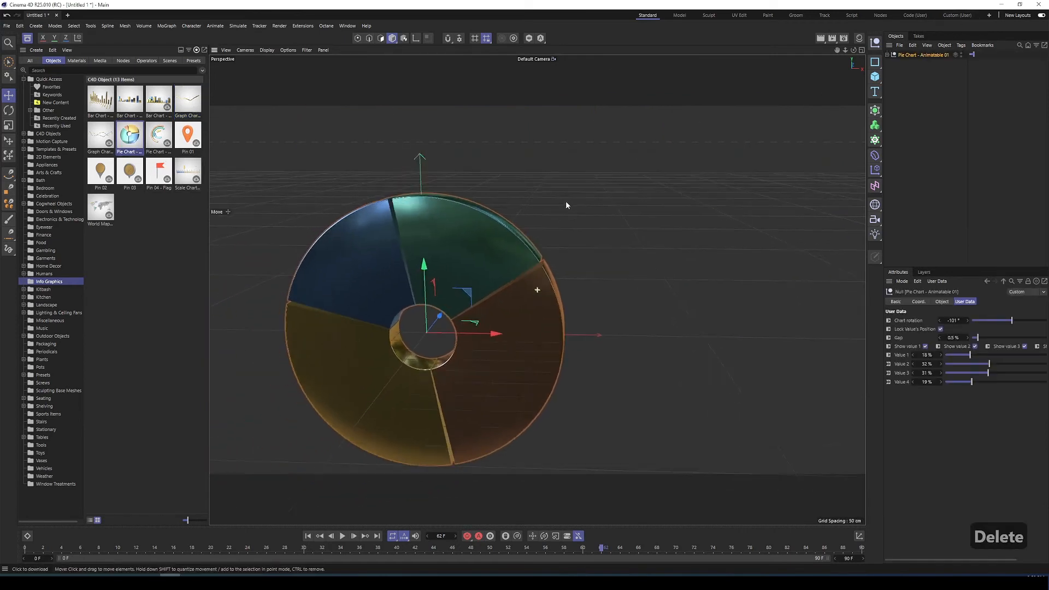
left_click_drag(566, 203, 486, 261, "alt")
middle_click_drag(487, 260, 503, 255, "alt")
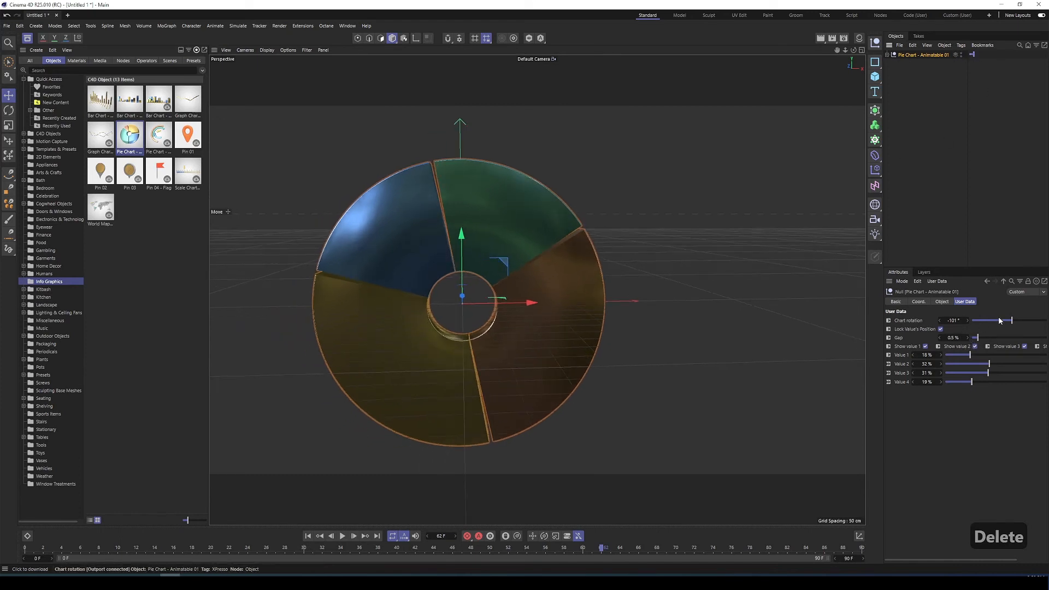
Test the pie chart's rotation and slice percentage values, undoing the changes
left_click_drag(1011, 321, 959, 364)
key("ctrl+z")
key("ctrl+z")
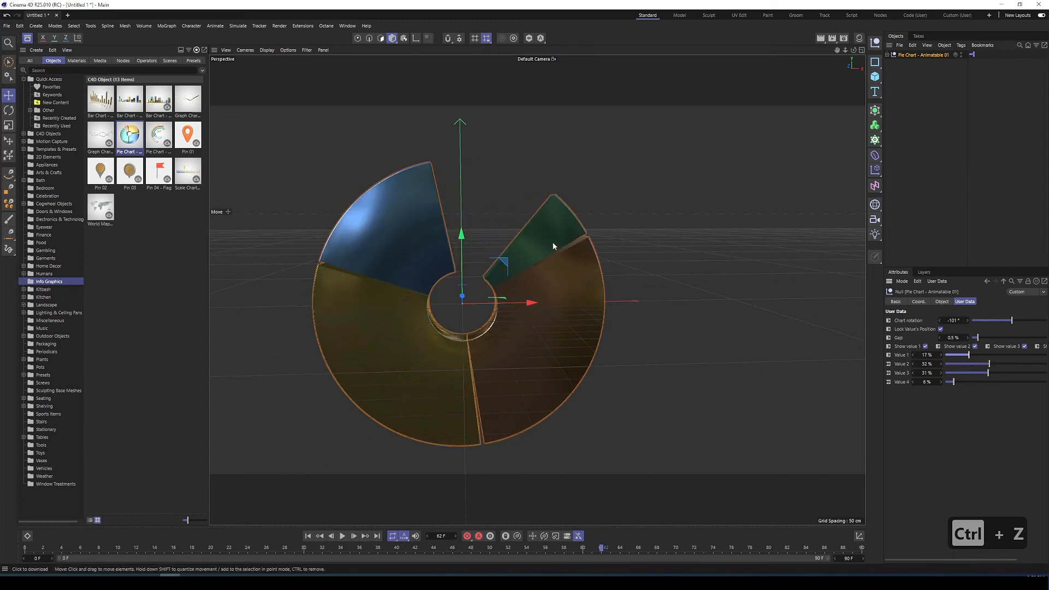
key("ctrl+z")
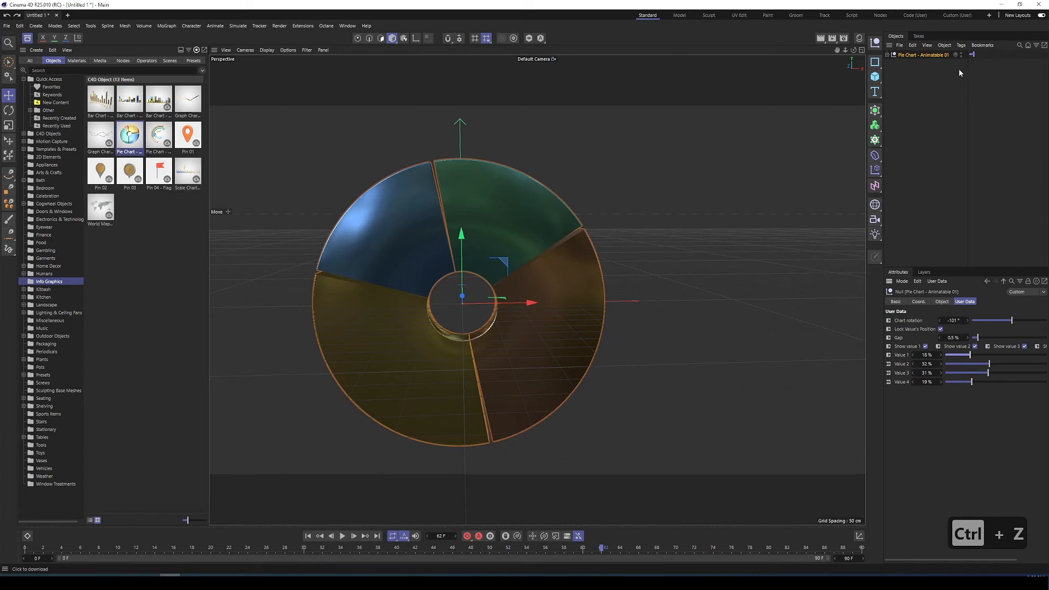
Delete the pie chart and add the World Map Chart - Animatable asset, viewed from the front
key("Delete")
left_click(107, 210)
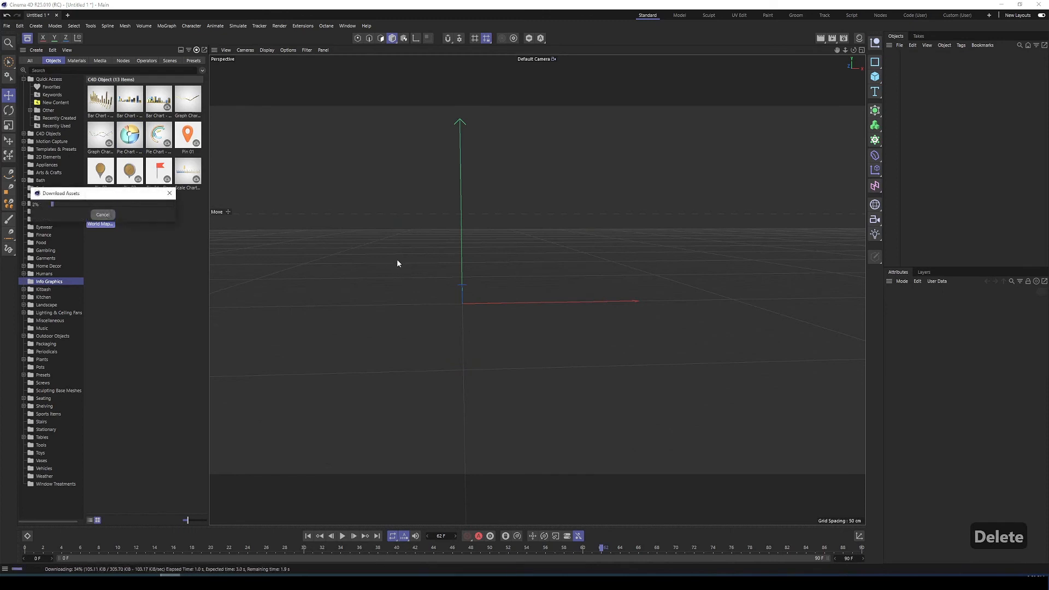
middle_click_drag(348, 261, 392, 262, "alt")
scroll(473, 251, "down", 2)
left_click_drag(473, 251, 530, 231, "alt")
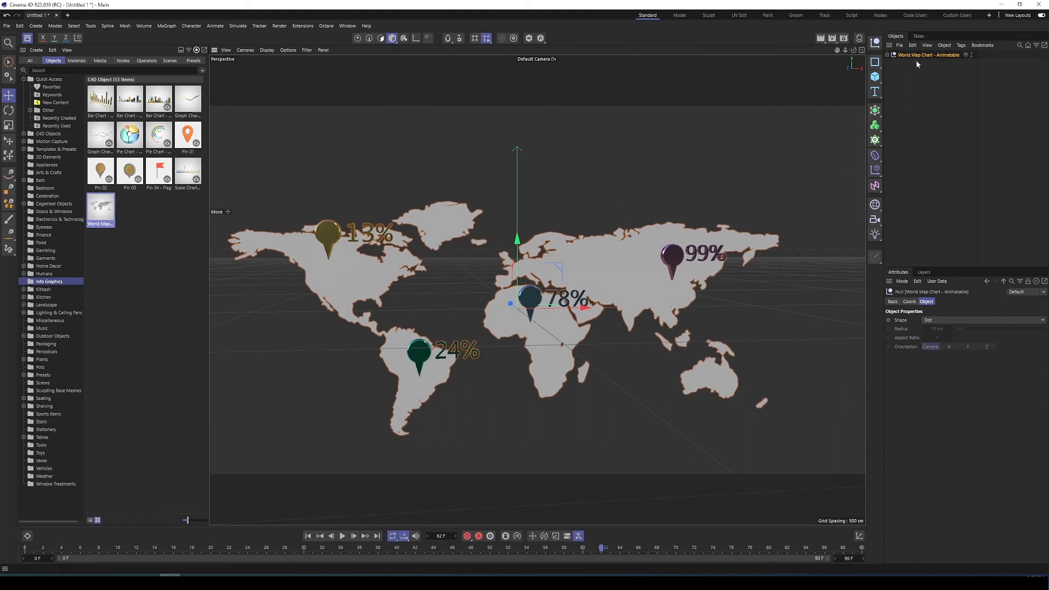
Expand the world map chart's hierarchy and set value 01 of its Data Modifier to 40
left_click(889, 54)
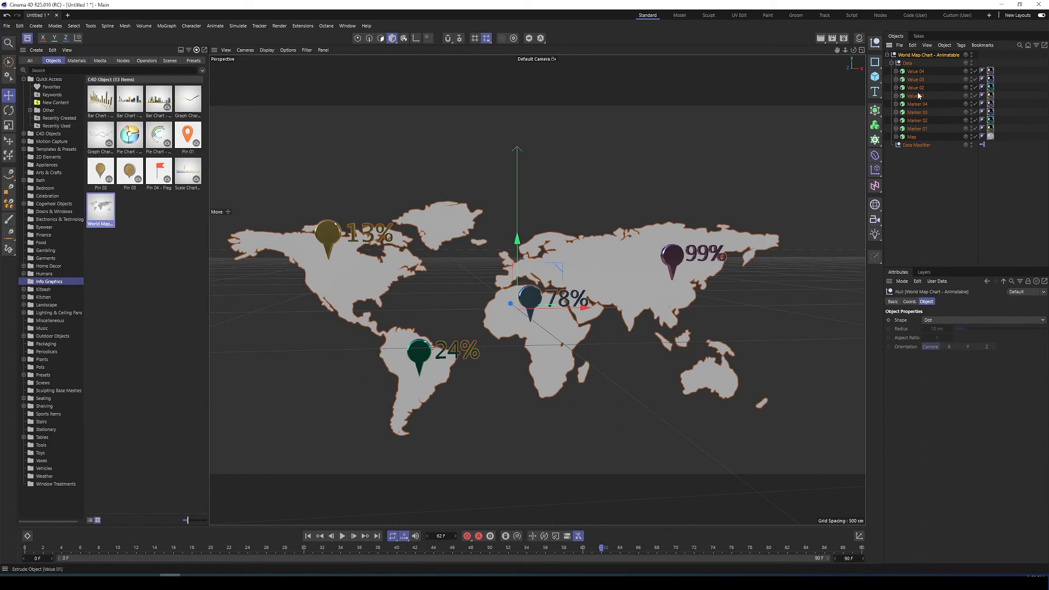
left_click(915, 145)
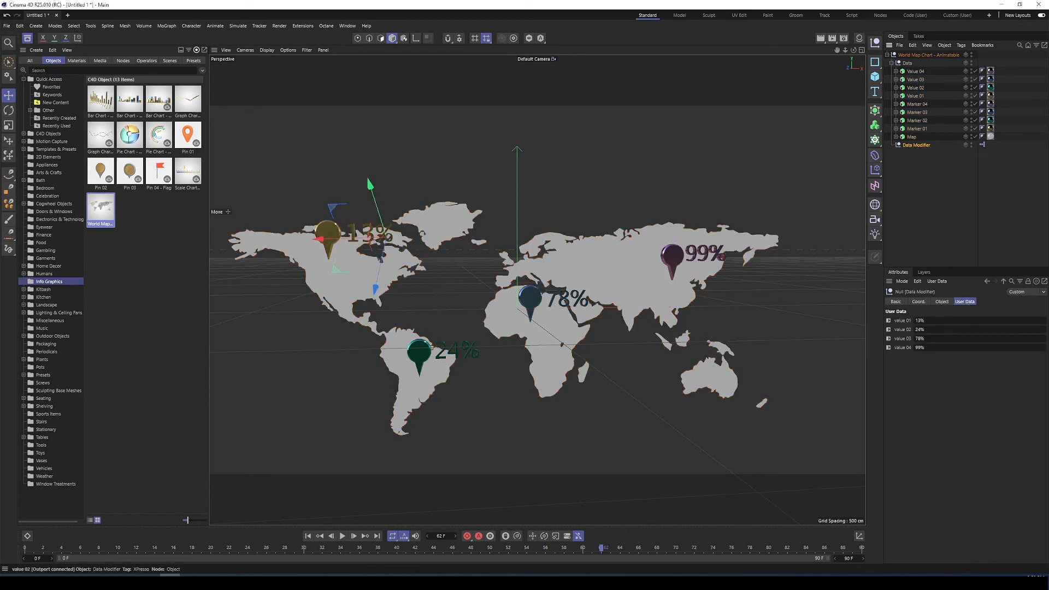
type("40")
key("Return")
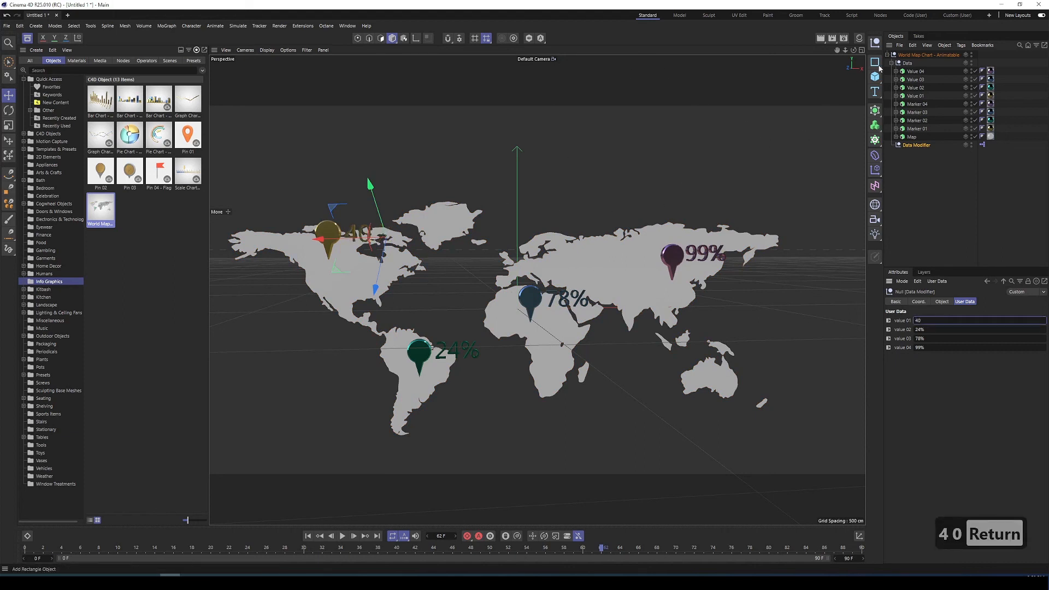
Delete the whole world map chart from the scene
left_click(929, 55)
key("Delete")
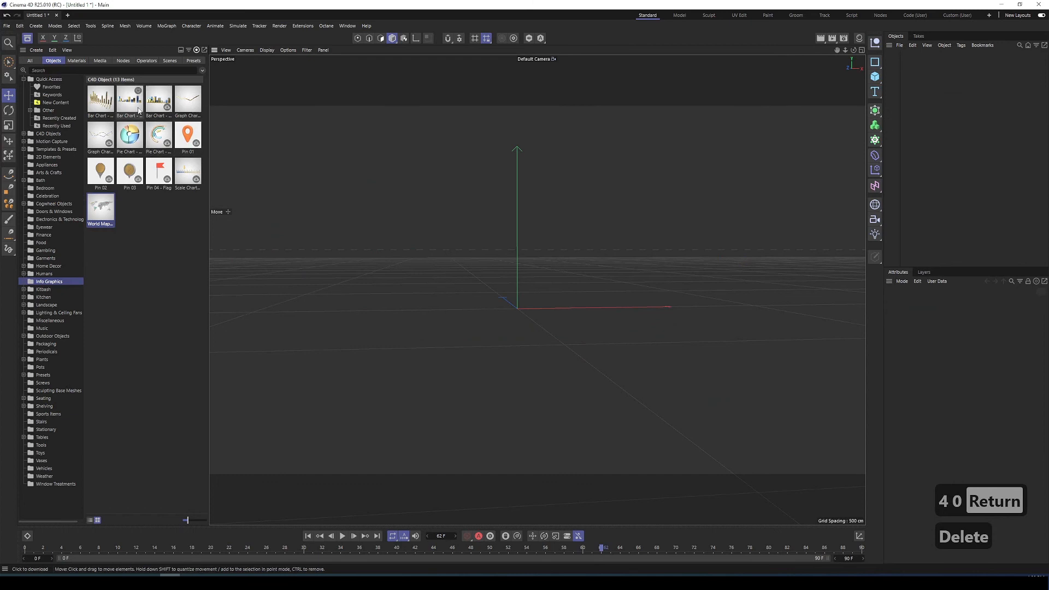